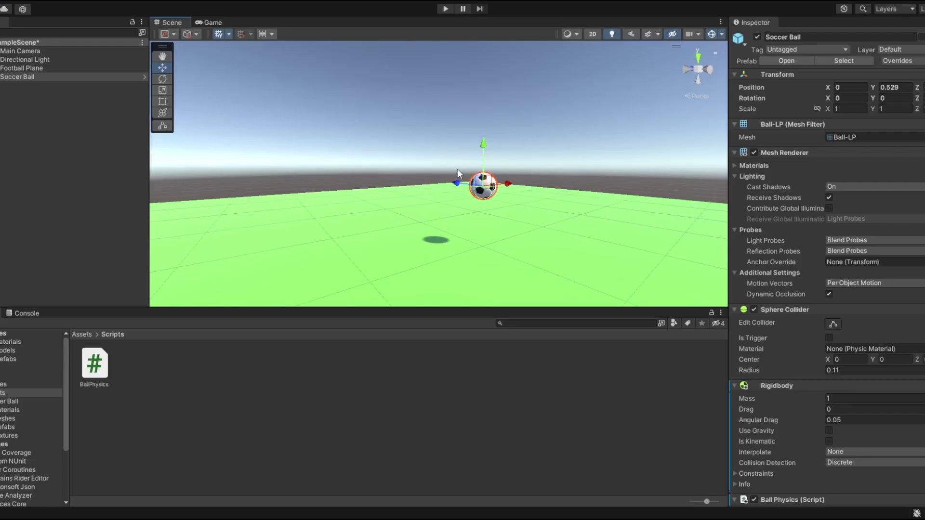
Step: Frame the Soccer Ball in the Scene view, then enter Play mode with Ctrl+P
{"action": "left_click_drag", "start_coordinate": [458, 169], "coordinate": [516, 173], "text": "alt"}
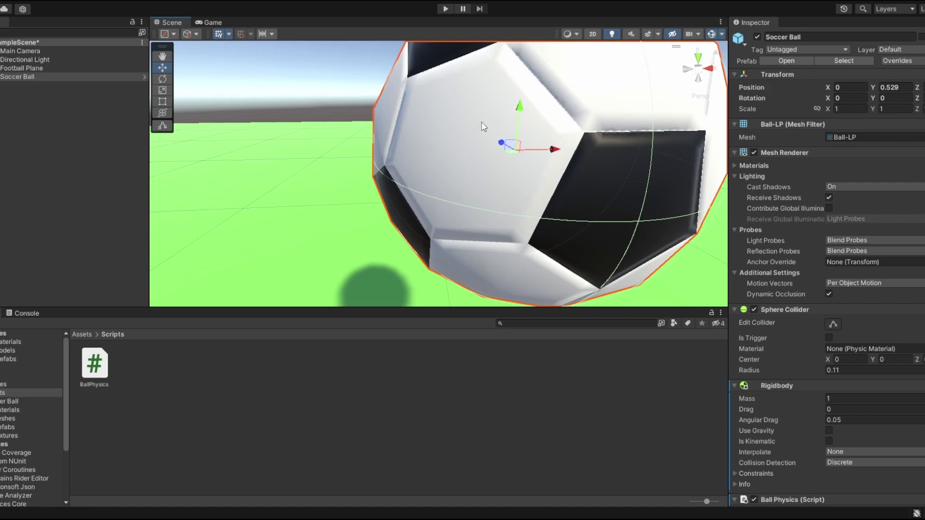
{"action": "left_click_drag", "start_coordinate": [484, 128], "coordinate": [538, 170], "text": "alt"}
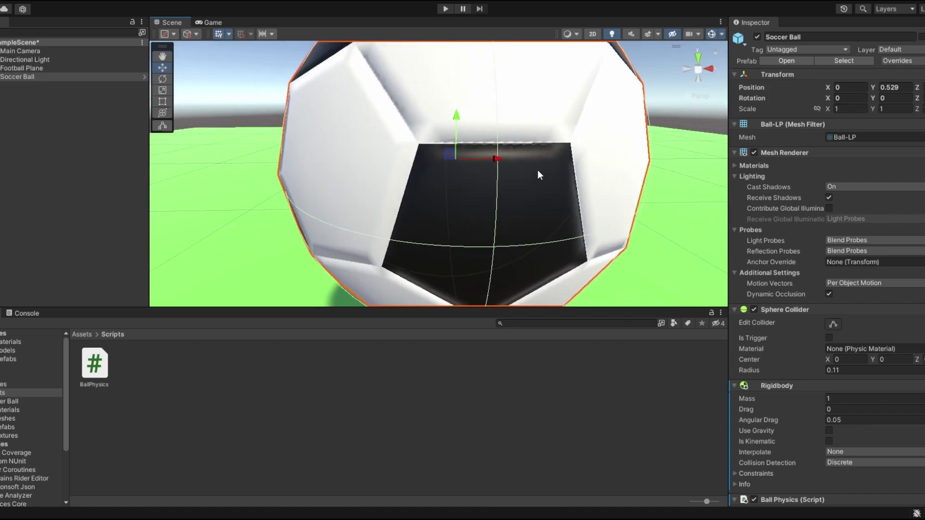
{"action": "scroll", "coordinate": [445, 174], "scroll_direction": "down", "scroll_amount": 5}
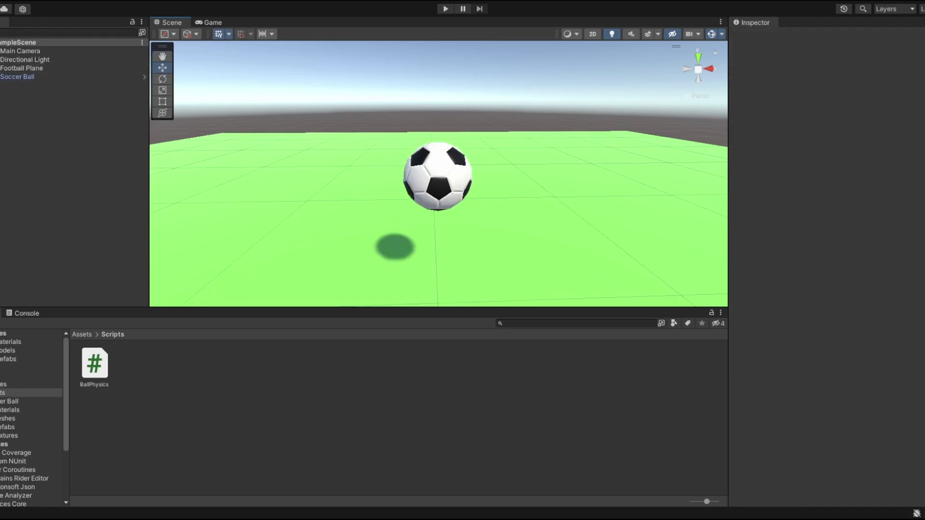
{"action": "key", "text": "ctrl+p"}
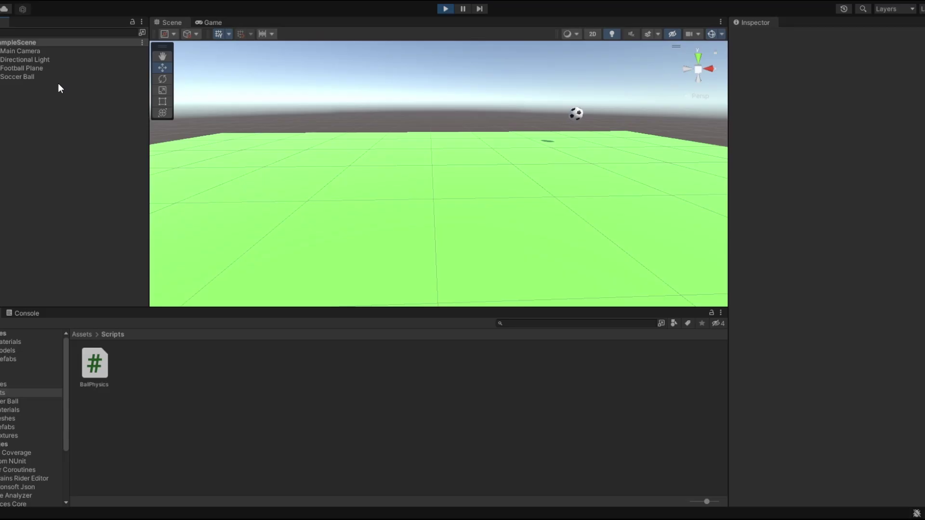
Step: Raise the Soccer Ball's Ball Radius from 0.75 to 0.85 and test it in a quick Play run
{"action": "left_click", "coordinate": [66, 78]}
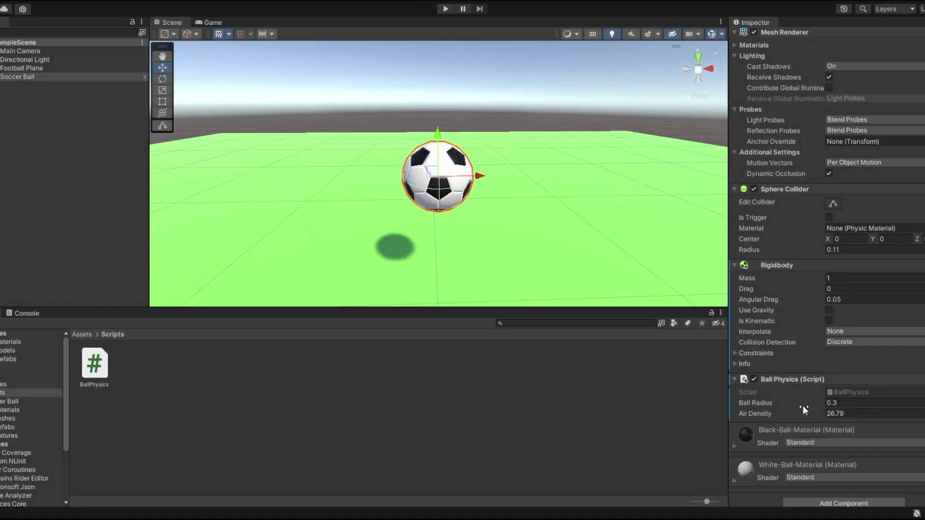
{"action": "left_click", "coordinate": [807, 404]}
{"action": "left_click_drag", "start_coordinate": [817, 401], "coordinate": [826, 401]}
{"action": "left_click", "coordinate": [445, 9]}
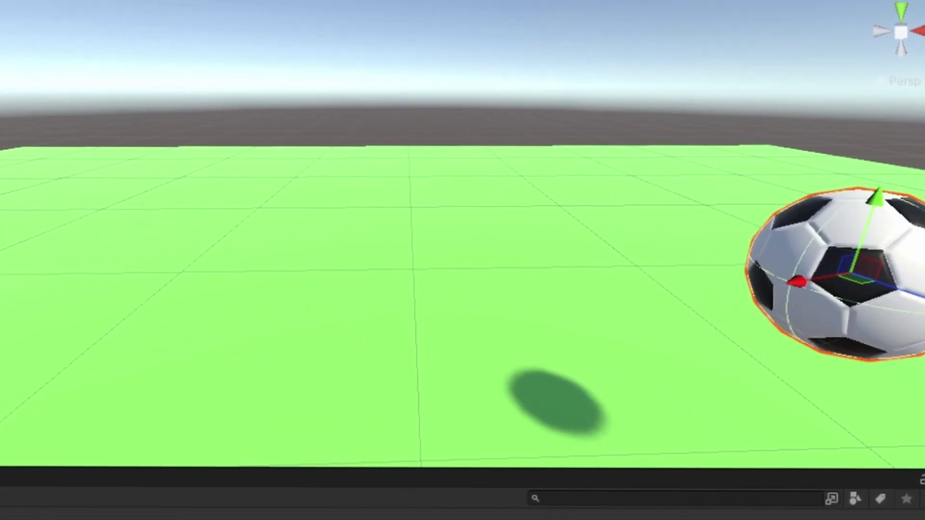
{"action": "left_click", "coordinate": [446, 8]}
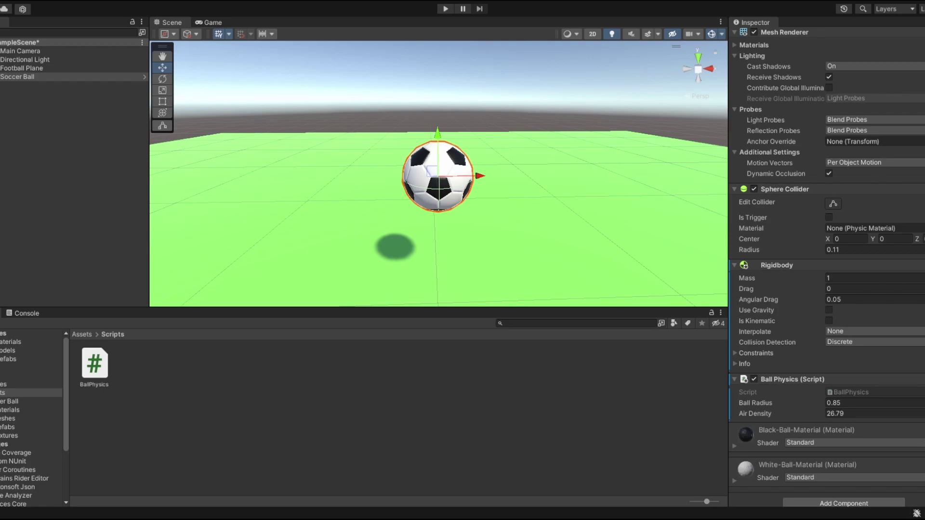
Step: Set the Soccer Ball's Ball Radius to 0.3 and deselect the ball
{"action": "left_click", "coordinate": [838, 403]}
{"action": "type", "text": "0.3"}
{"action": "left_click", "coordinate": [484, 114]}
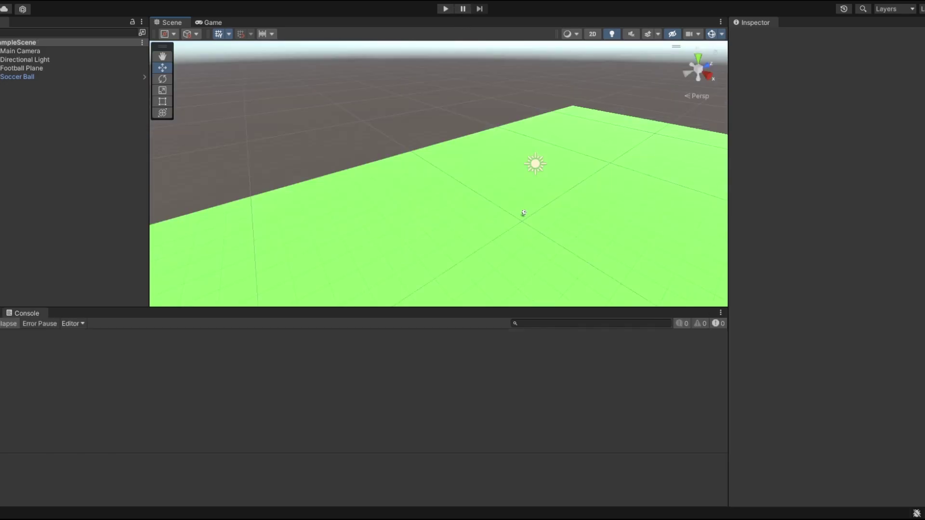
{"action": "left_click", "coordinate": [445, 10]}
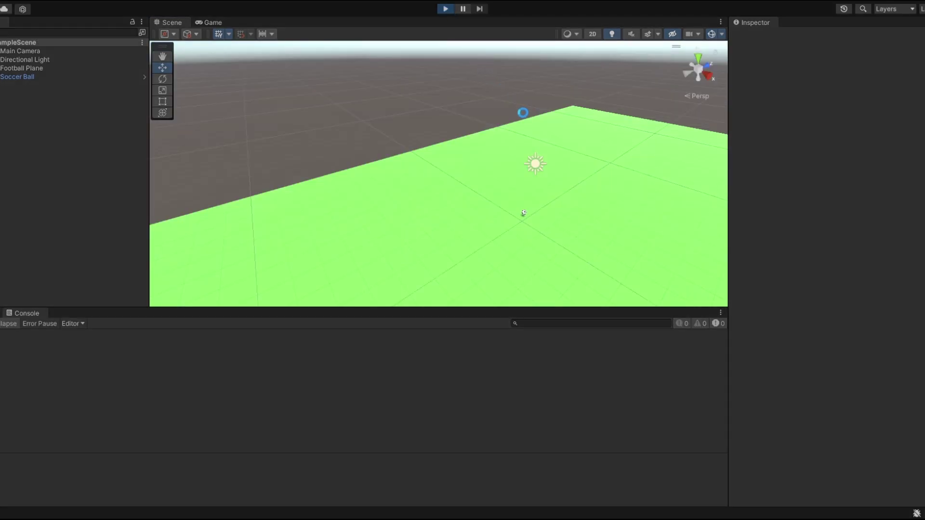
{"action": "middle_click_drag", "start_coordinate": [530, 168], "coordinate": [543, 204]}
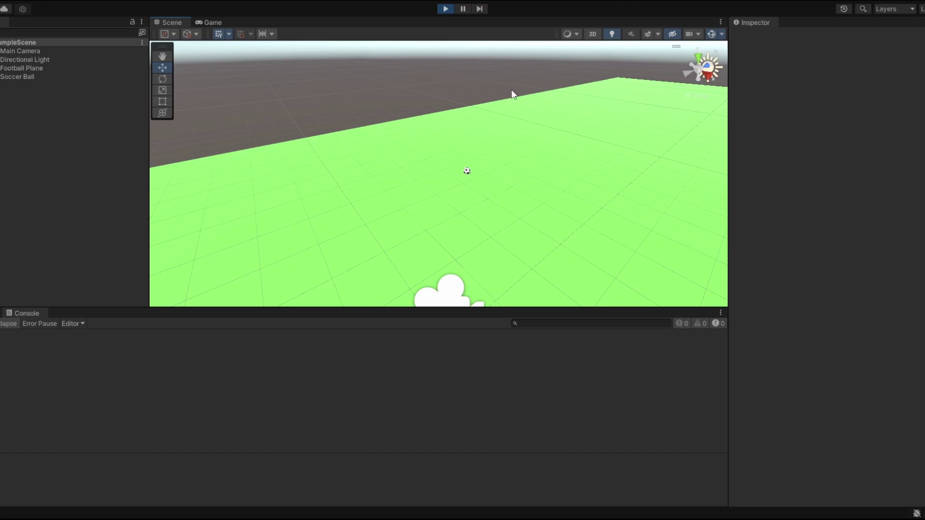
{"action": "right_click_drag", "start_coordinate": [512, 93], "coordinate": [424, 246]}
{"action": "right_click_drag", "start_coordinate": [485, 217], "coordinate": [553, 207]}
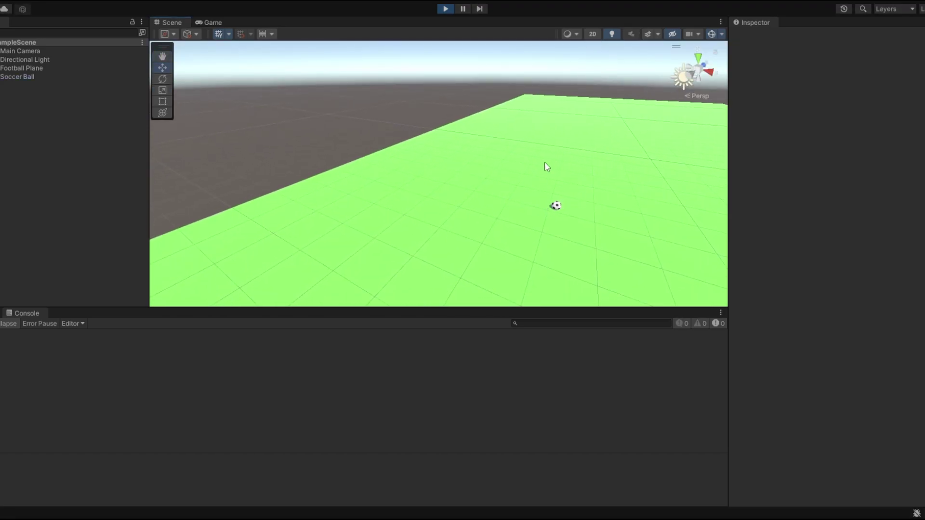
{"action": "key", "text": "ctrl+p"}
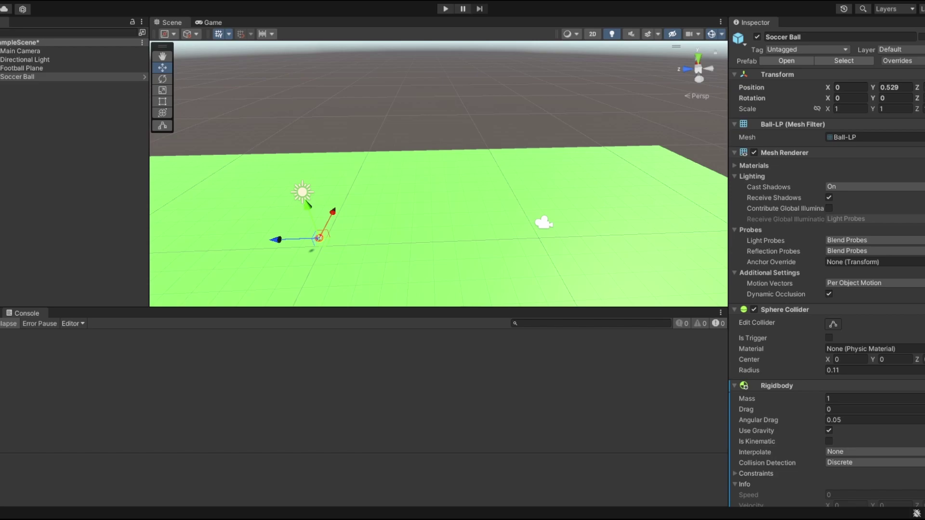
Step: Switch the Scene view to orbit mode with Alt
{"action": "key", "text": "alt"}
{"action": "key", "text": "alt"}
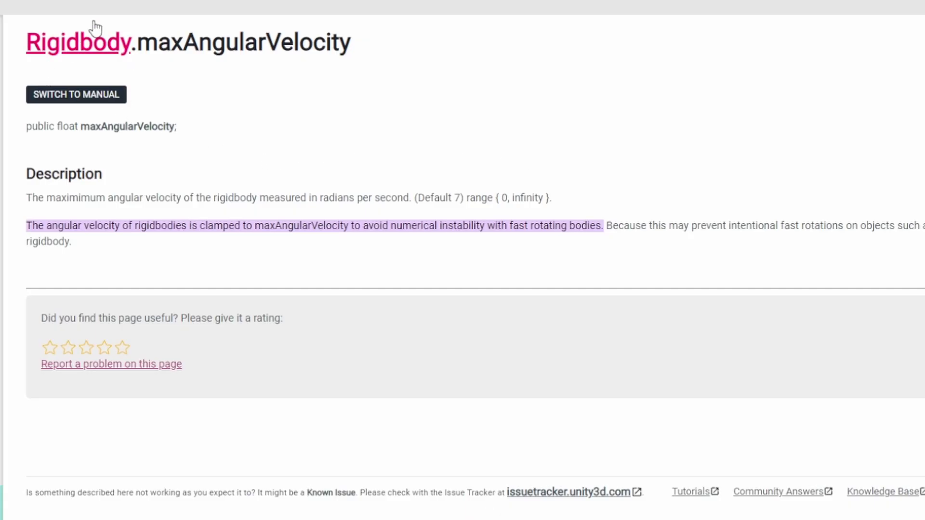
Step: Highlight the maxAngularVelocity default value of 7 on the docs page, then clear the highlight
{"action": "left_click_drag", "start_coordinate": [434, 196], "coordinate": [460, 195]}
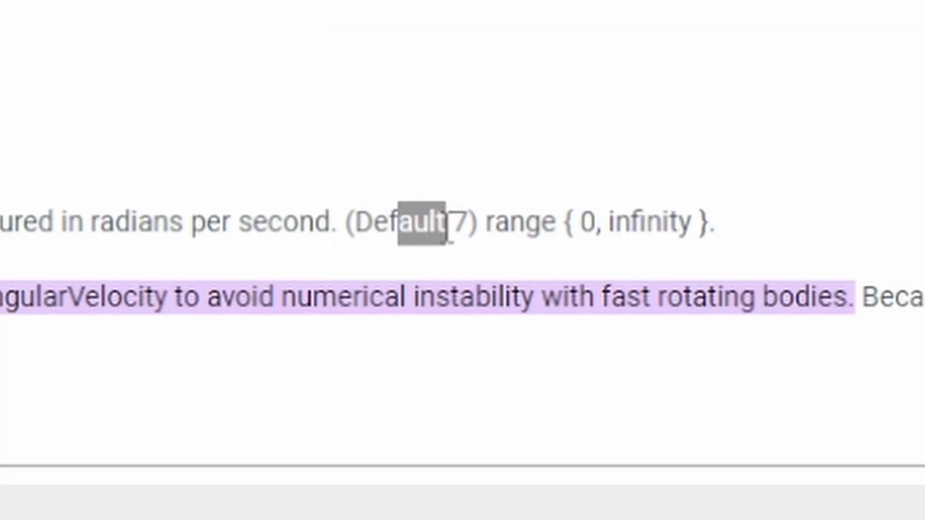
{"action": "left_click", "coordinate": [532, 289]}
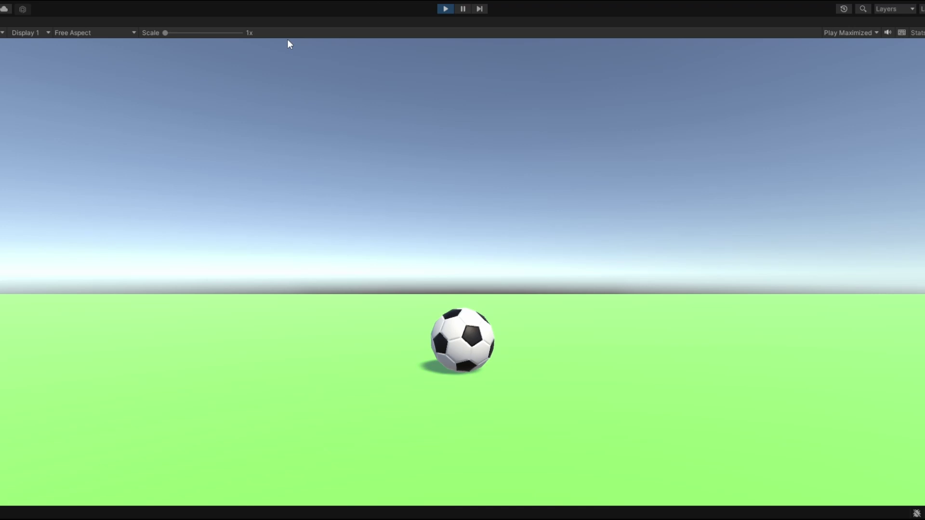
Step: Stop the running game, run a quick test, and stop Play after each test run
{"action": "left_click", "coordinate": [449, 8]}
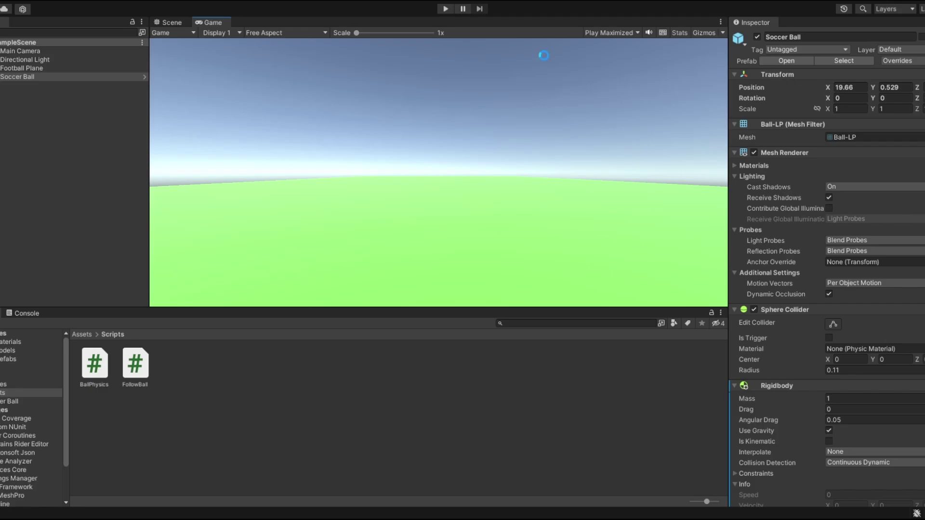
{"action": "left_click", "coordinate": [447, 9]}
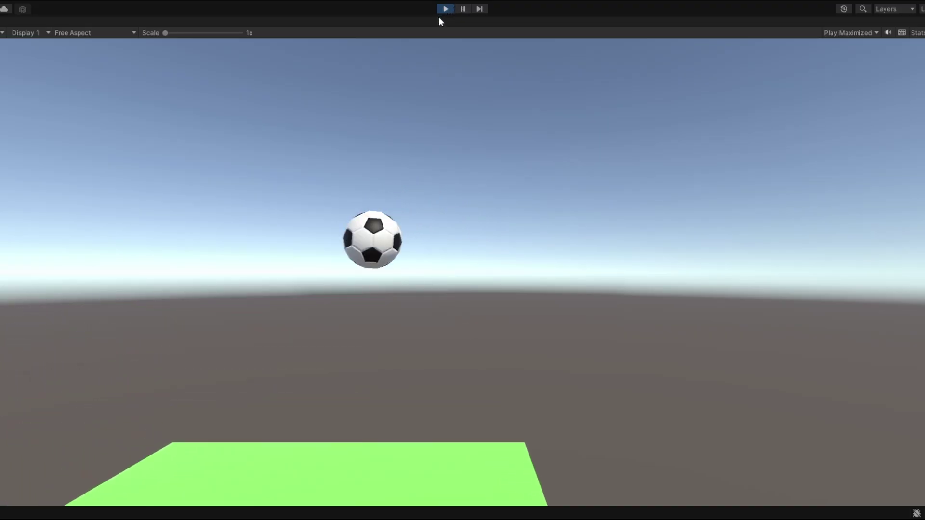
{"action": "left_click", "coordinate": [448, 10]}
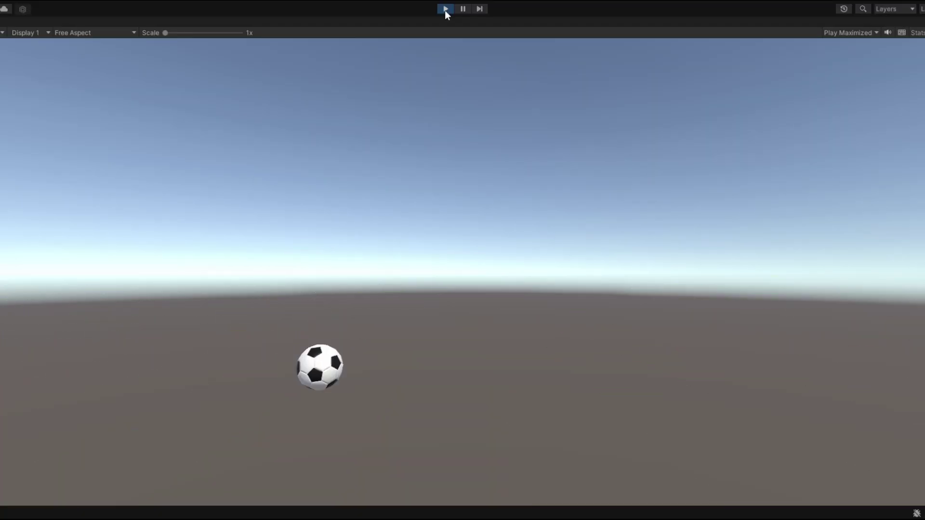
{"action": "left_click", "coordinate": [444, 10]}
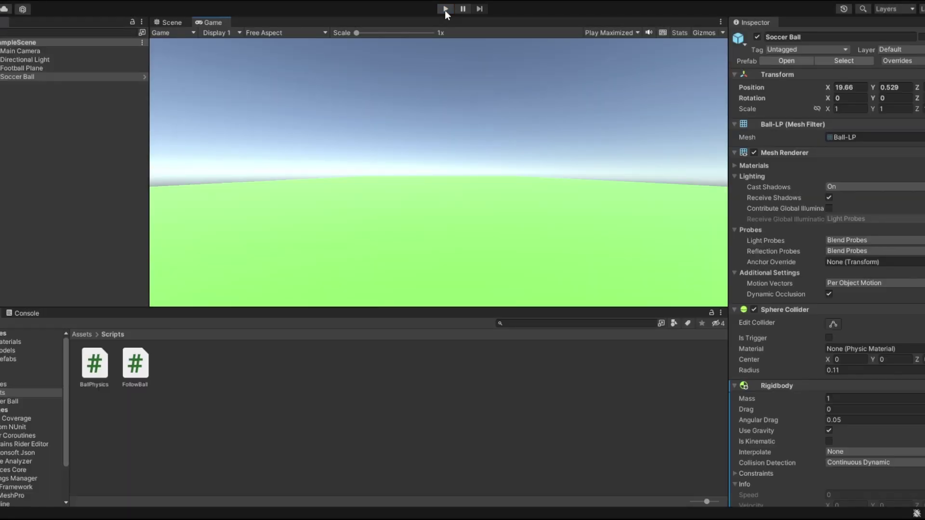
Step: Run a test kick with the ball's white trail curving across the pitch, then stop Play
{"action": "left_click", "coordinate": [444, 9]}
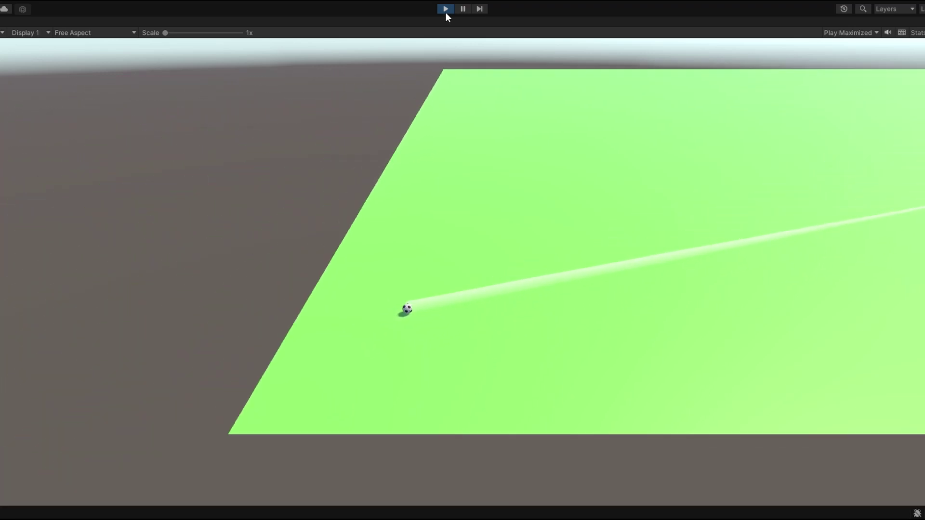
{"action": "left_click", "coordinate": [445, 8]}
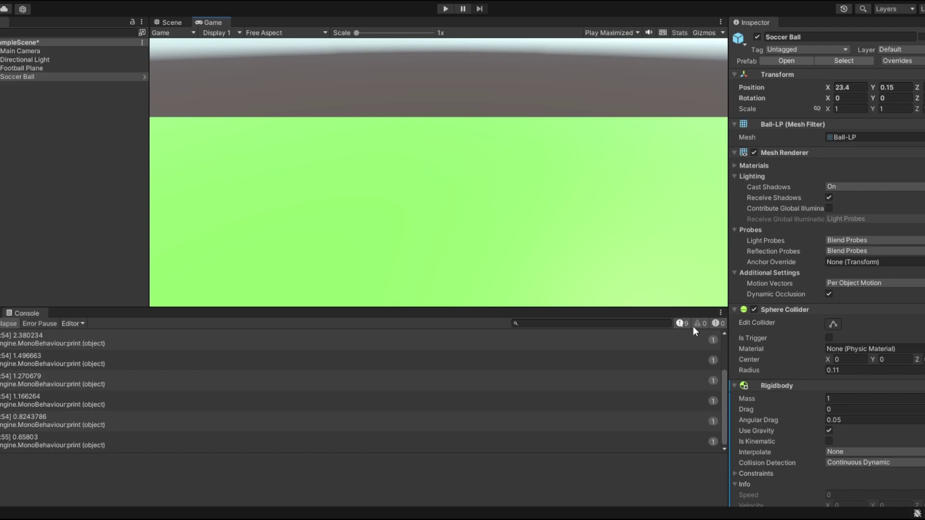
Step: Raise the ball's Friction to 5.21 and test the kick in Play mode before stopping
{"action": "scroll", "coordinate": [917, 339], "scroll_direction": "down", "scroll_amount": 7}
{"action": "scroll", "coordinate": [916, 339], "scroll_direction": "down", "scroll_amount": 10}
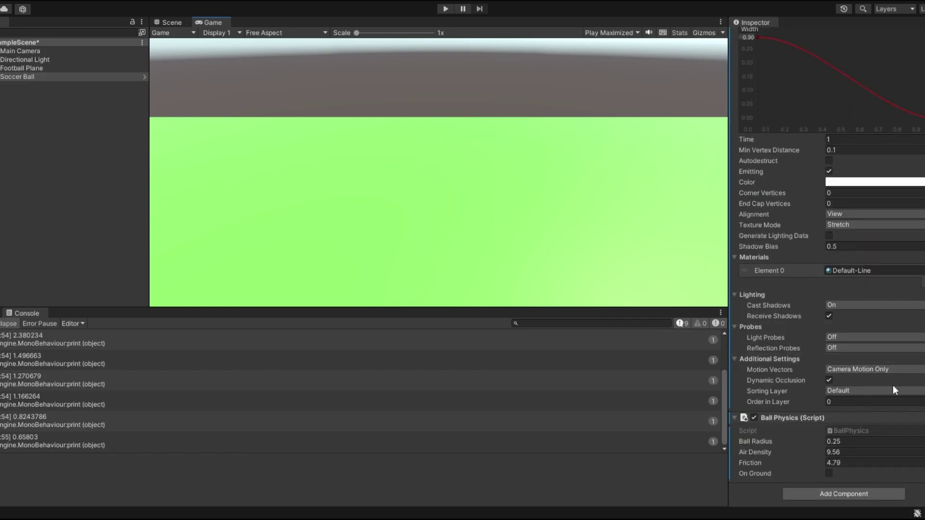
{"action": "left_click", "coordinate": [803, 463]}
{"action": "left_click_drag", "start_coordinate": [298, 294], "coordinate": [320, 295]}
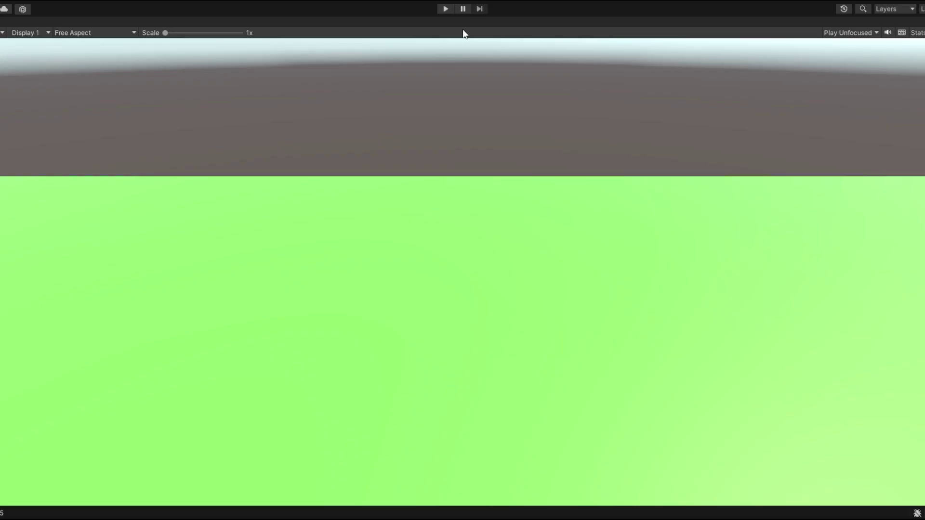
{"action": "left_click", "coordinate": [441, 10]}
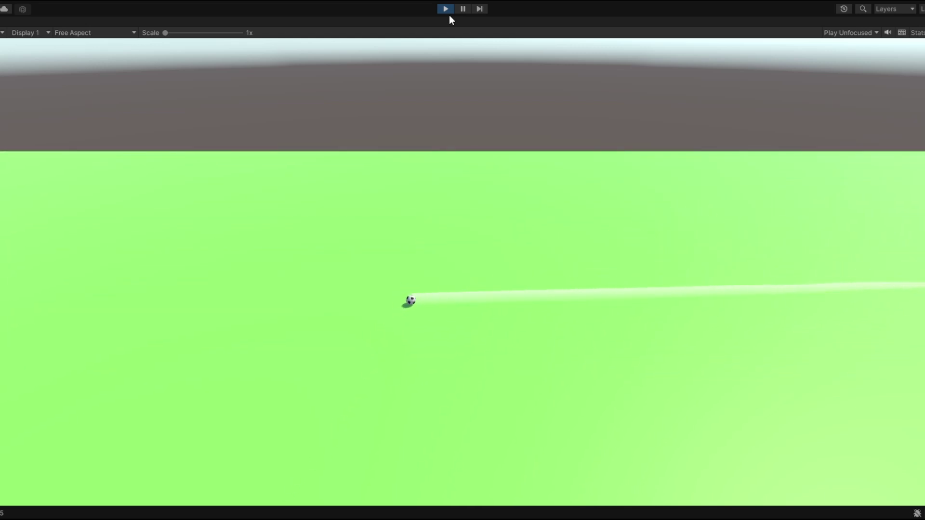
{"action": "left_click", "coordinate": [447, 8]}
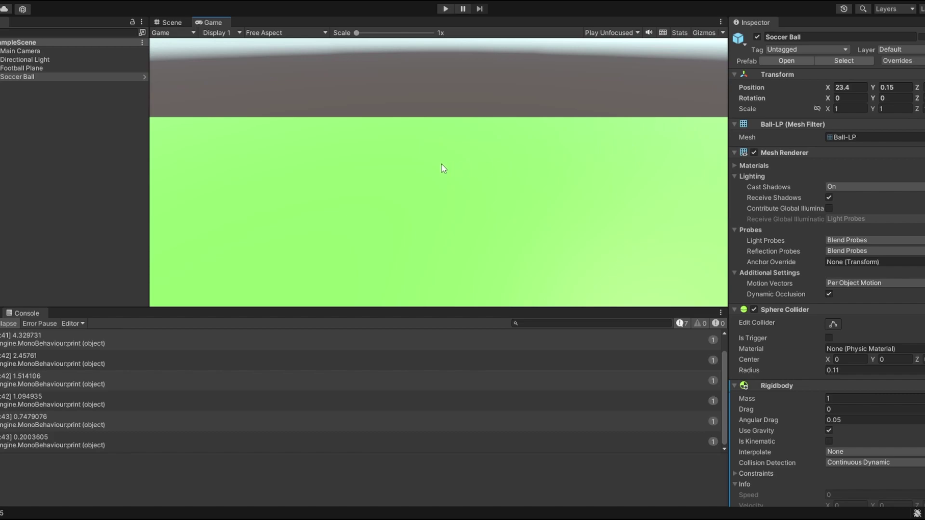
Step: Select and frame the Soccer Ball, set Air Density to 64.11, and start a test kick
{"action": "left_click", "coordinate": [172, 23]}
{"action": "left_click", "coordinate": [450, 159]}
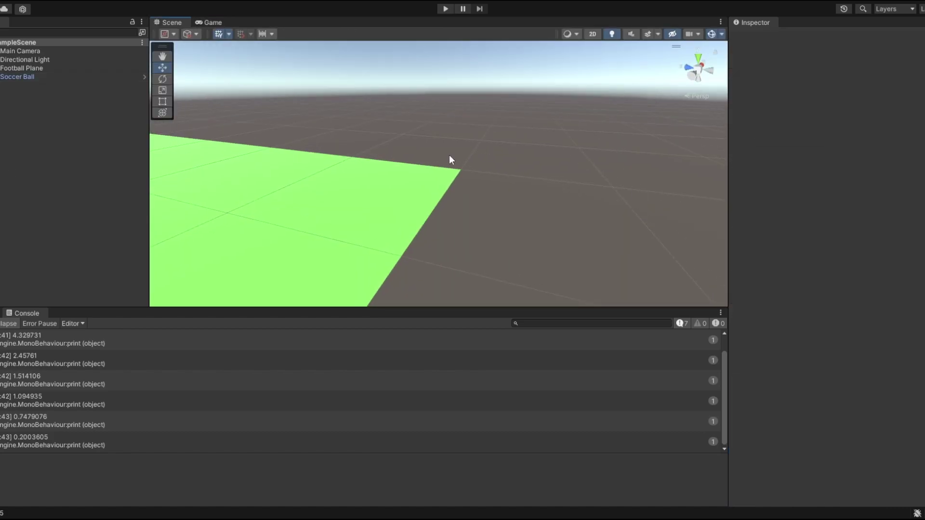
{"action": "right_click_drag", "start_coordinate": [450, 159], "coordinate": [499, 107]}
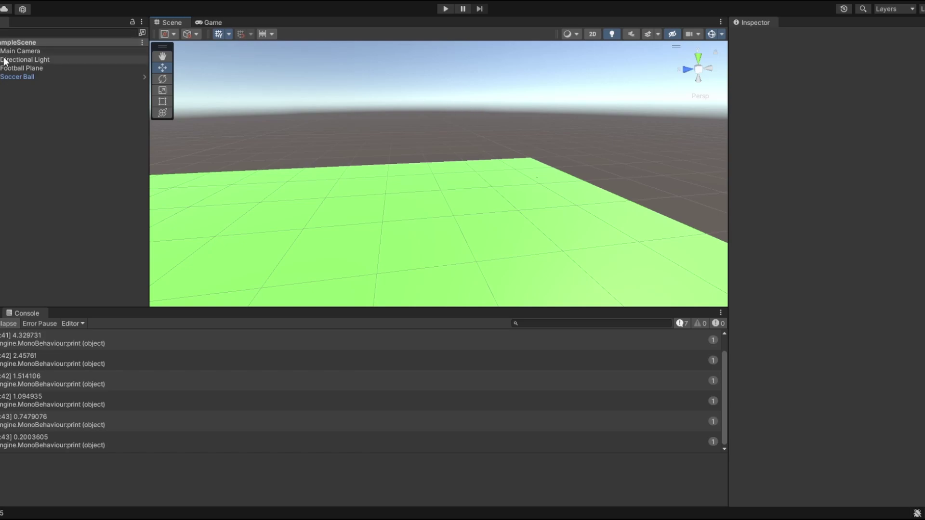
{"action": "double_click", "coordinate": [48, 77]}
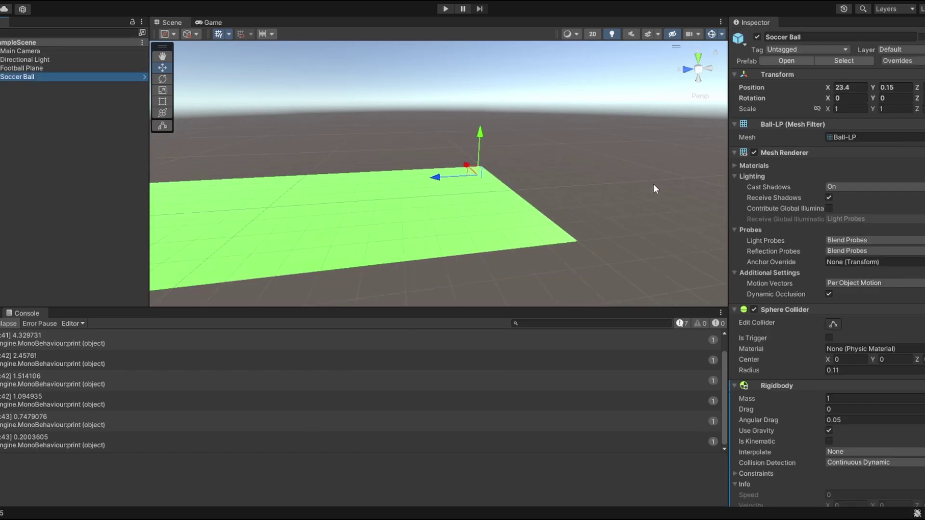
{"action": "scroll", "coordinate": [756, 358], "scroll_direction": "down", "scroll_amount": 15}
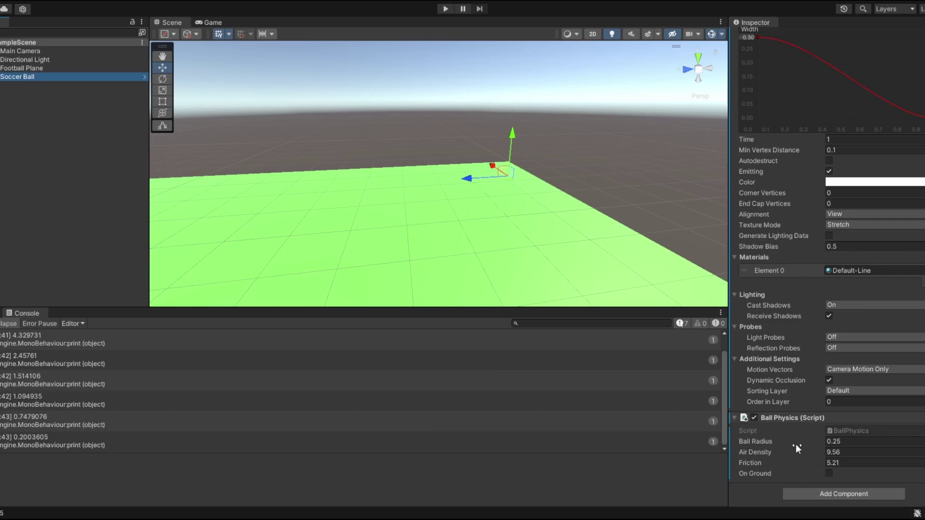
{"action": "left_click_drag", "start_coordinate": [783, 454], "coordinate": [754, 340]}
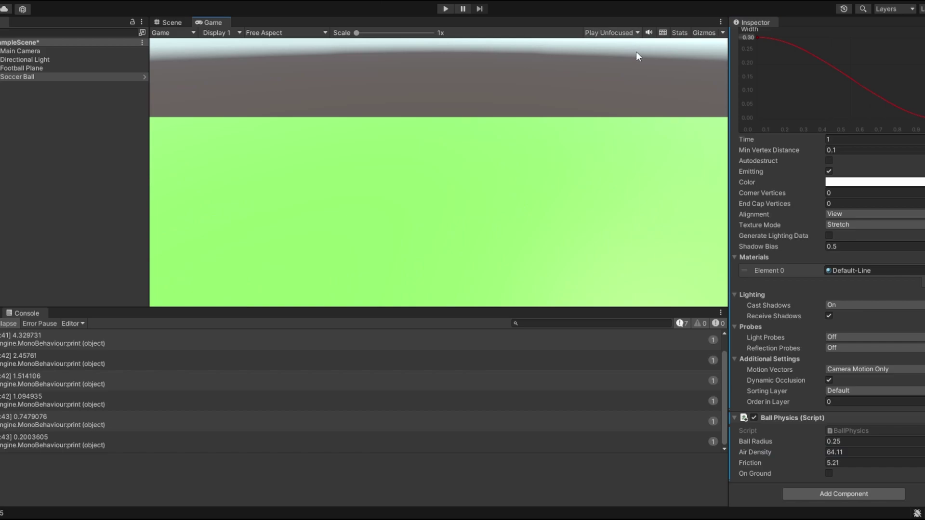
{"action": "left_click", "coordinate": [446, 9]}
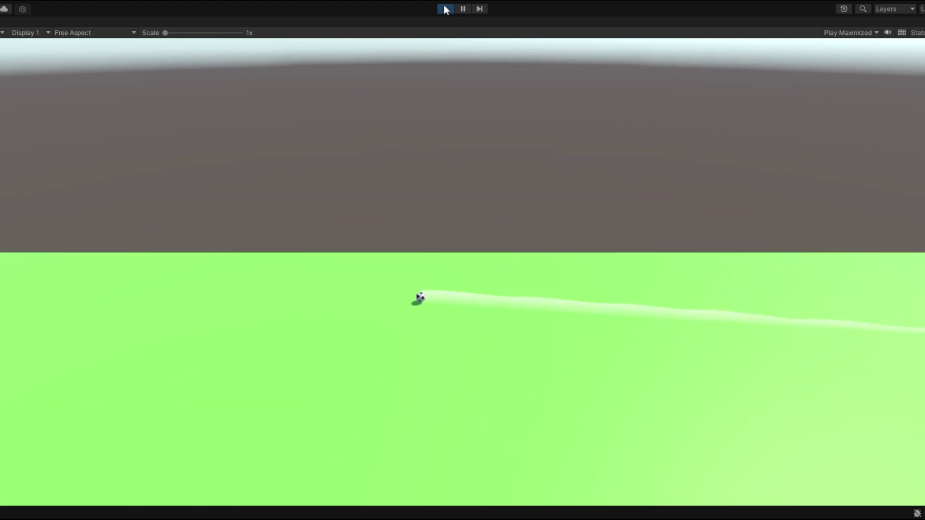
Step: Stop the kick test, then stop the two-ball run comparing the yellow and white balls
{"action": "left_click", "coordinate": [445, 8]}
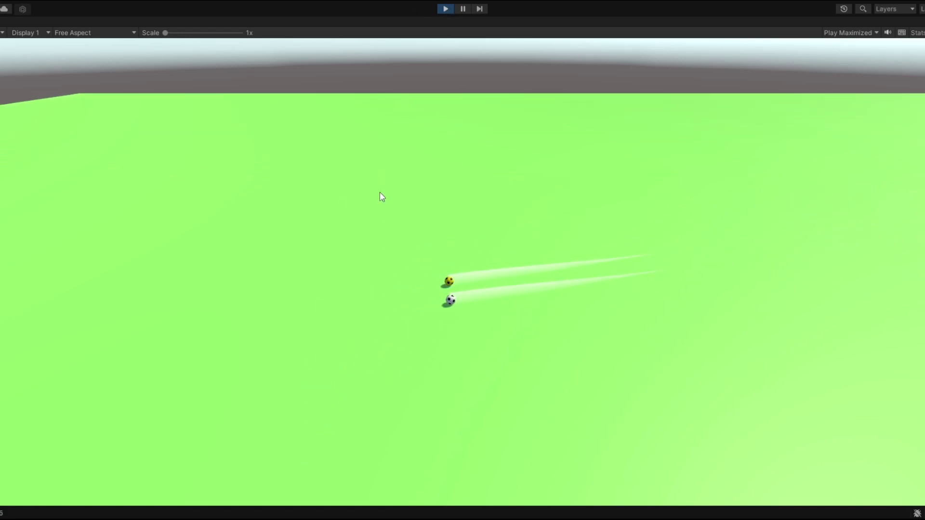
{"action": "left_click", "coordinate": [443, 9]}
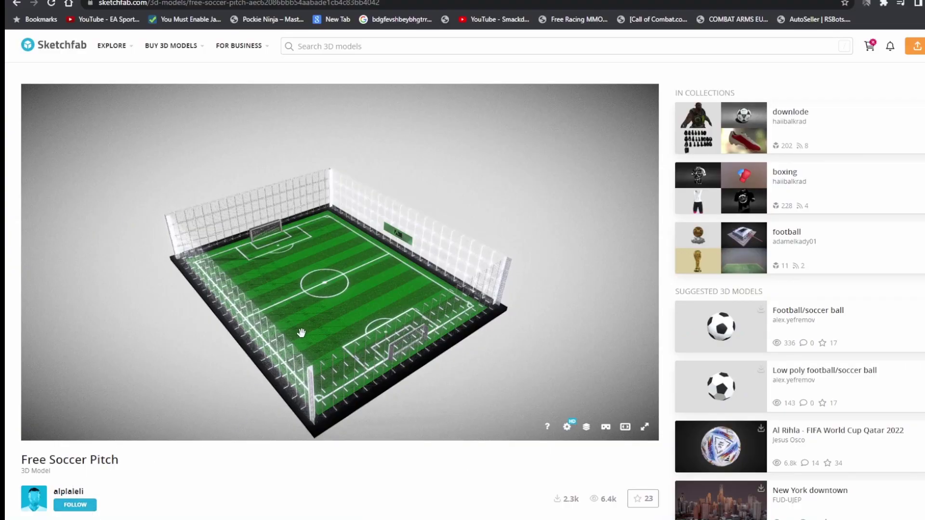
Step: Zoom the Free Soccer Pitch 3D viewer toward the centre circle and side wall
{"action": "scroll", "coordinate": [479, 248], "scroll_direction": "up", "scroll_amount": 5}
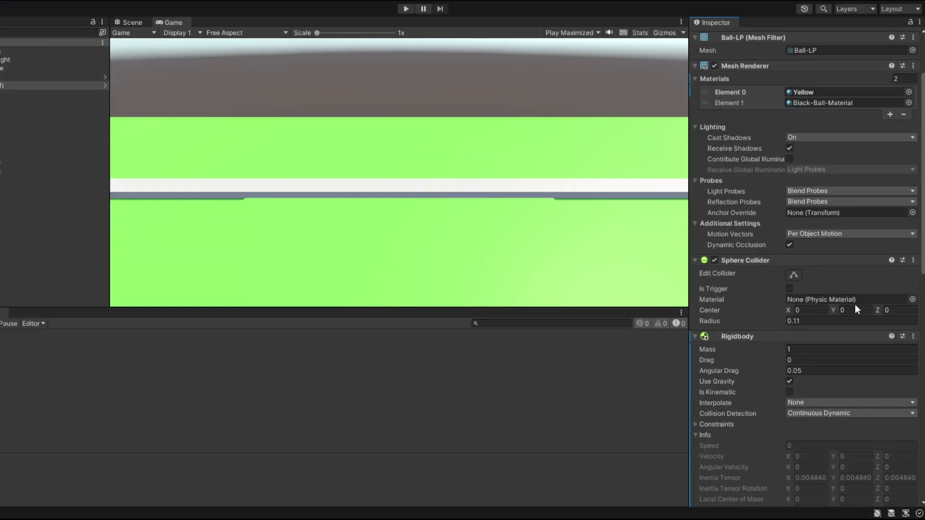
{"action": "scroll", "coordinate": [855, 305], "scroll_direction": "down", "scroll_amount": 10}
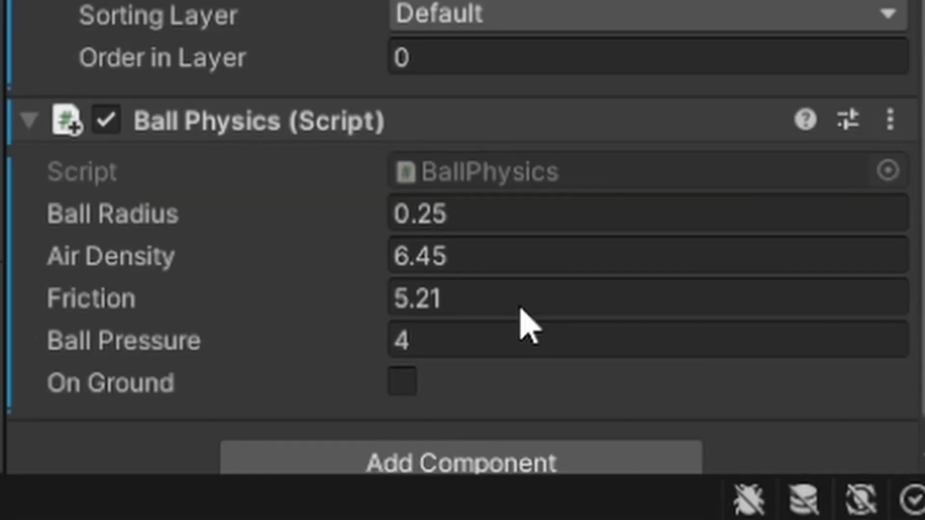
Step: Set the ball's Ball Pressure to 14.57 with Air Density 5.08 and play a test kick
{"action": "scroll", "coordinate": [529, 328], "scroll_direction": "down", "scroll_amount": 2}
{"action": "left_click", "coordinate": [140, 303]}
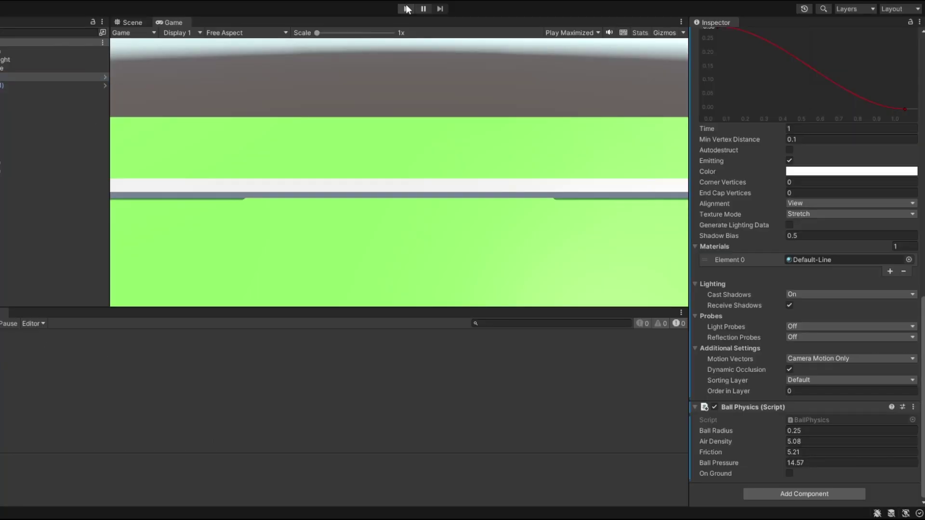
{"action": "left_click", "coordinate": [408, 9]}
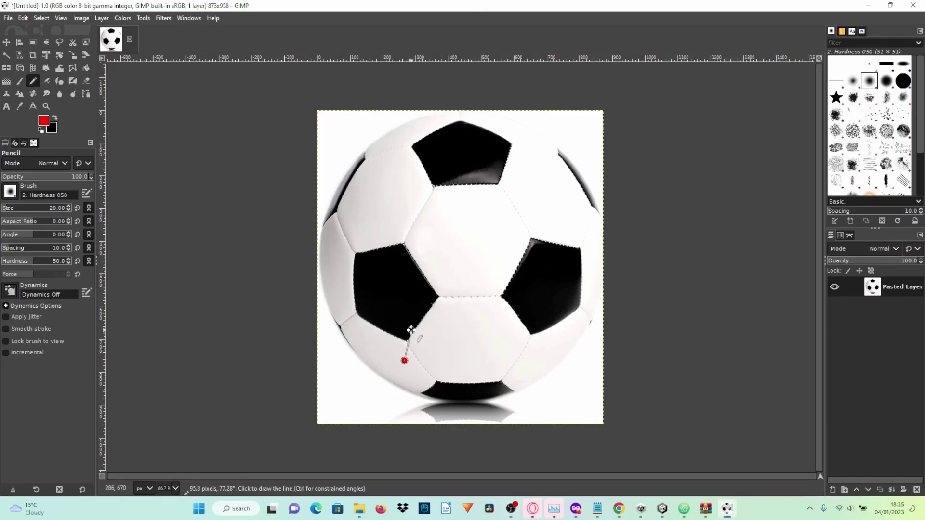
Step: Draw a short red line on the ball and a long diagonal yellow line down to it
{"action": "left_click", "coordinate": [406, 331], "text": "shift"}
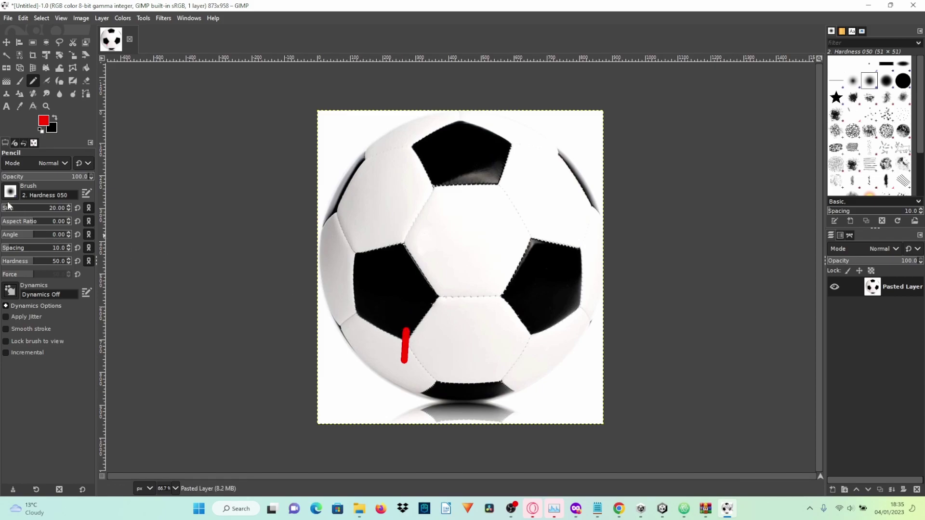
{"action": "left_click", "coordinate": [473, 260]}
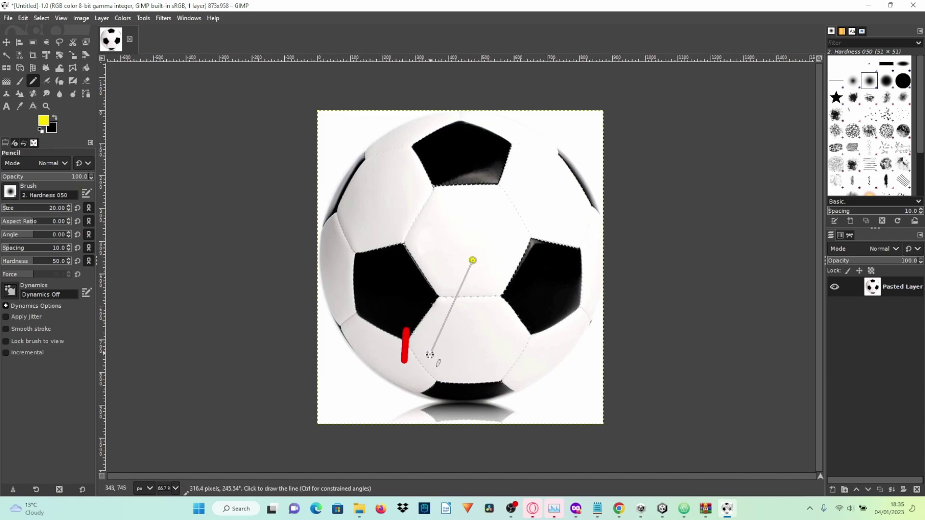
{"action": "left_click", "coordinate": [403, 360], "text": "shift"}
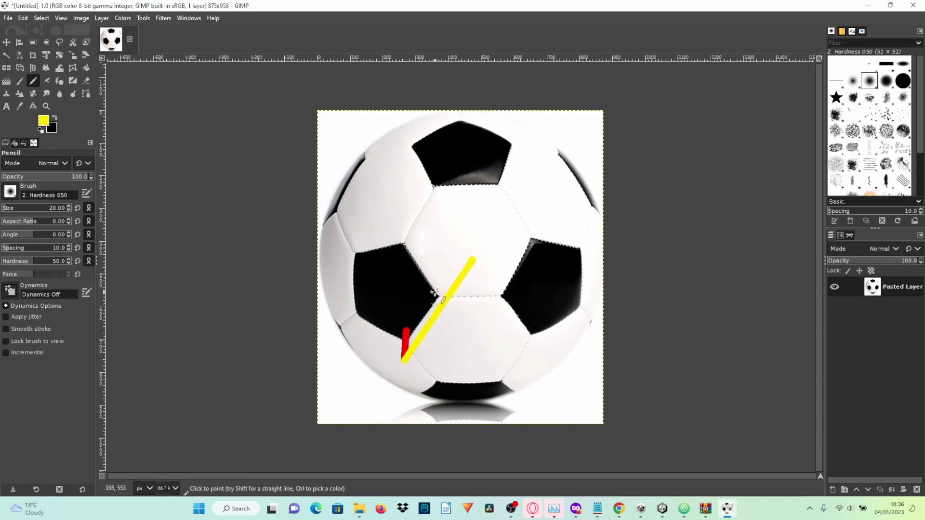
Step: Switch to black and add a short line and a small arc at the lines' meeting point
{"action": "key", "text": "x"}
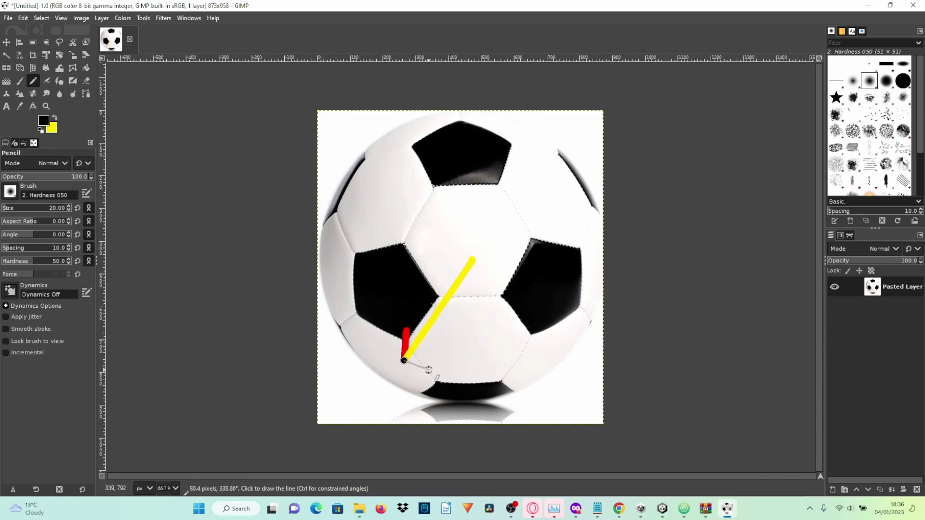
{"action": "left_click", "coordinate": [428, 369], "text": "shift"}
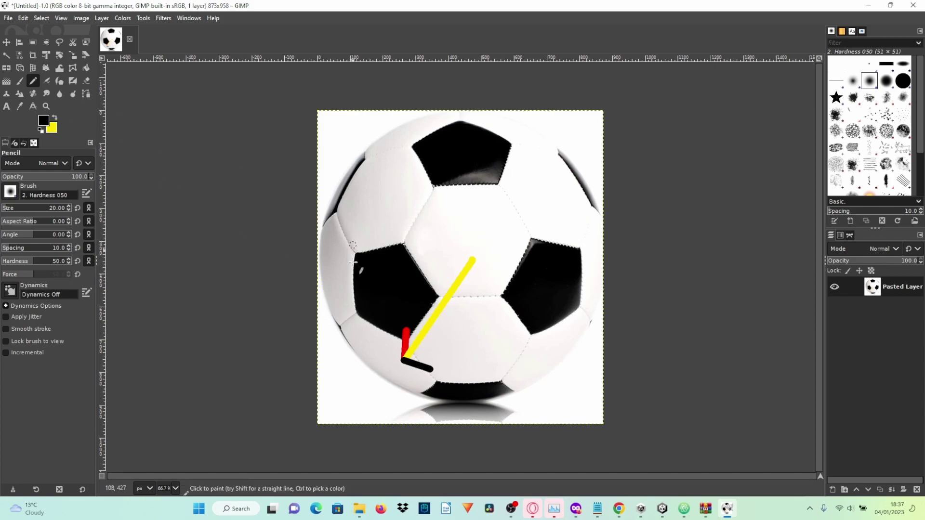
{"action": "left_click_drag", "start_coordinate": [409, 335], "coordinate": [422, 334]}
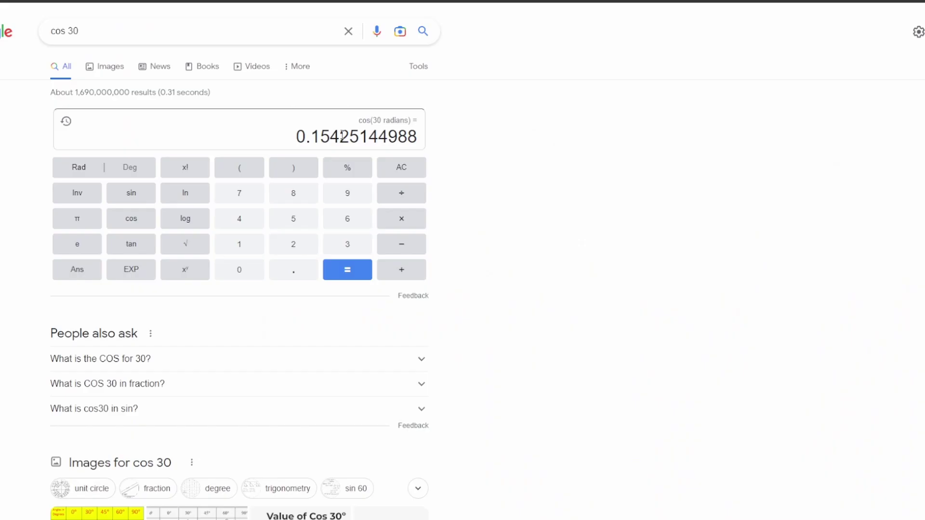
Step: Search cos 30 degrees and select the result 0.86602540378
{"action": "left_click", "coordinate": [121, 31]}
{"action": "type", "text": "de"}
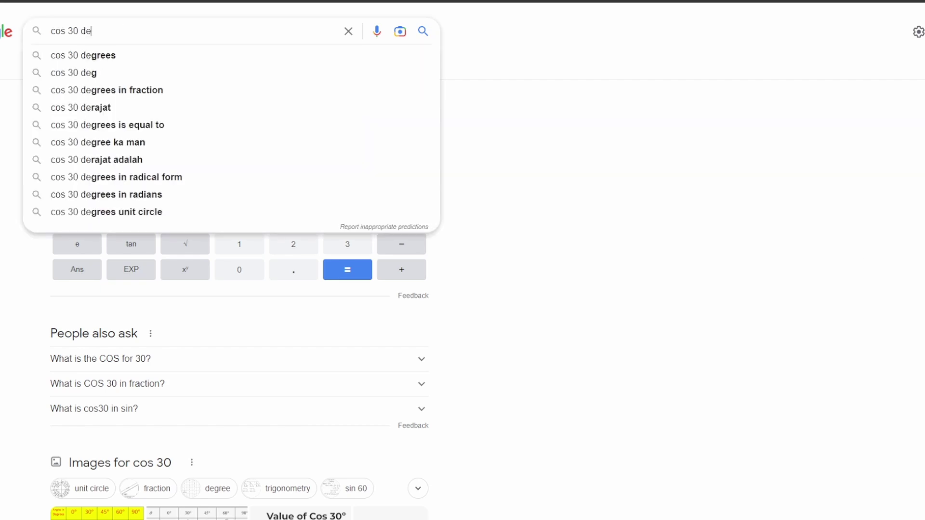
{"action": "type", "text": "grees"}
{"action": "key", "text": "Return"}
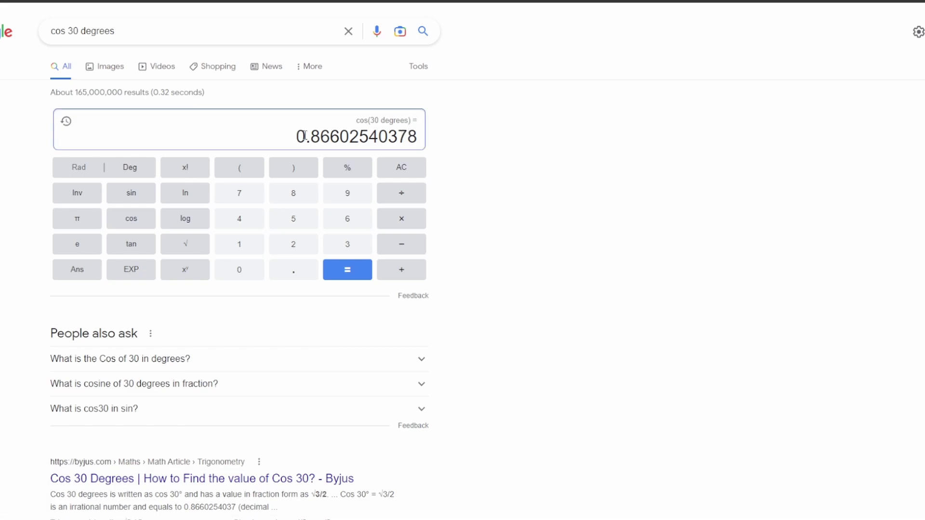
{"action": "double_click", "coordinate": [338, 141]}
Step: Change the query to cos 90 degrees, then to cos 80 degrees
{"action": "left_click", "coordinate": [74, 31]}
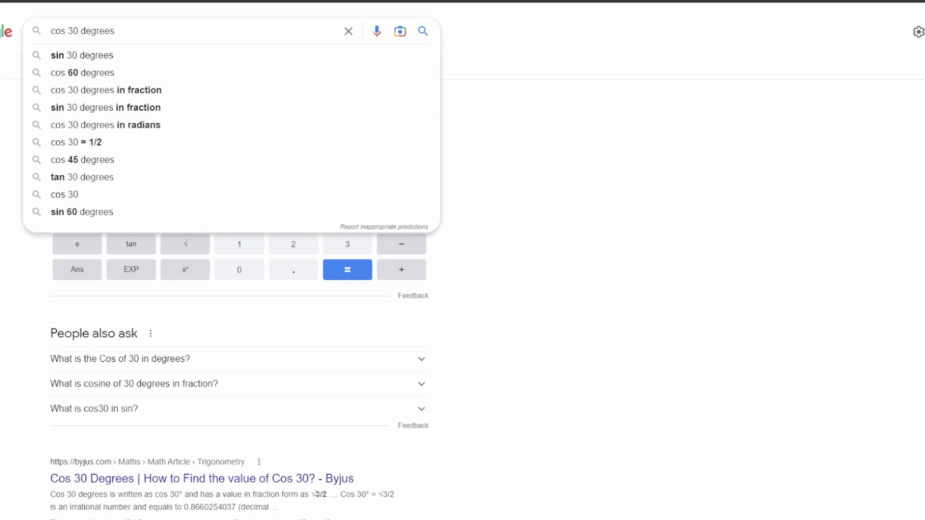
{"action": "key", "text": "BackSpace"}
{"action": "type", "text": "9"}
{"action": "key", "text": "Return"}
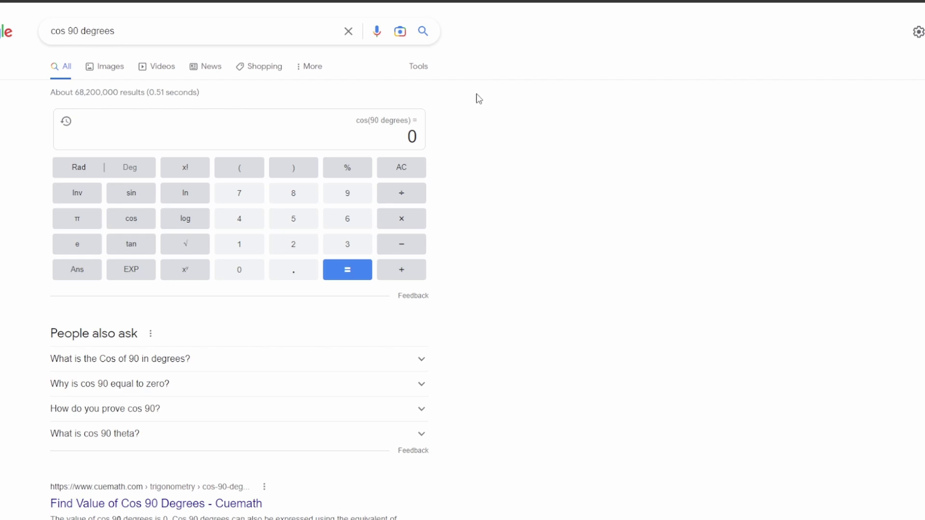
{"action": "double_click", "coordinate": [74, 31]}
{"action": "type", "text": "80"}
{"action": "key", "text": "Return"}
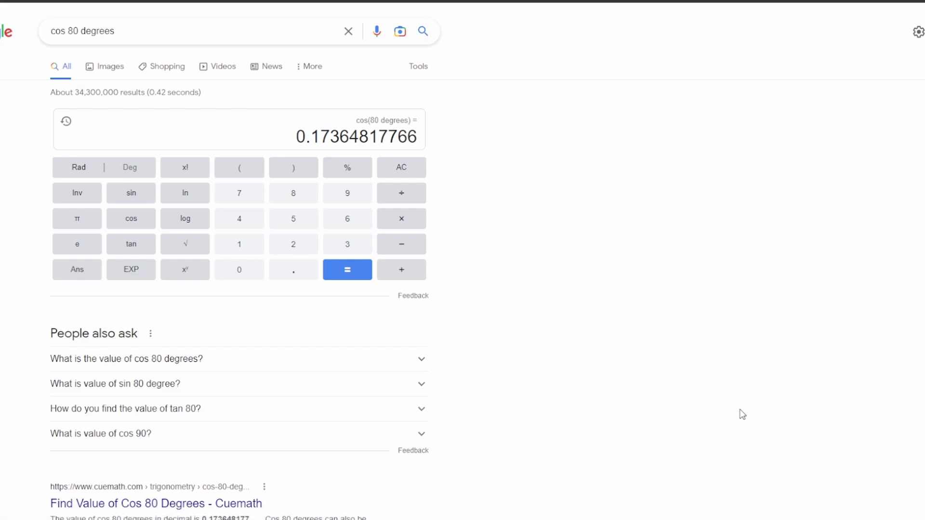
Step: Change the query to sin 80 degrees, giving 0.98480775301
{"action": "double_click", "coordinate": [57, 31]}
{"action": "type", "text": "sin"}
{"action": "key", "text": "Return"}
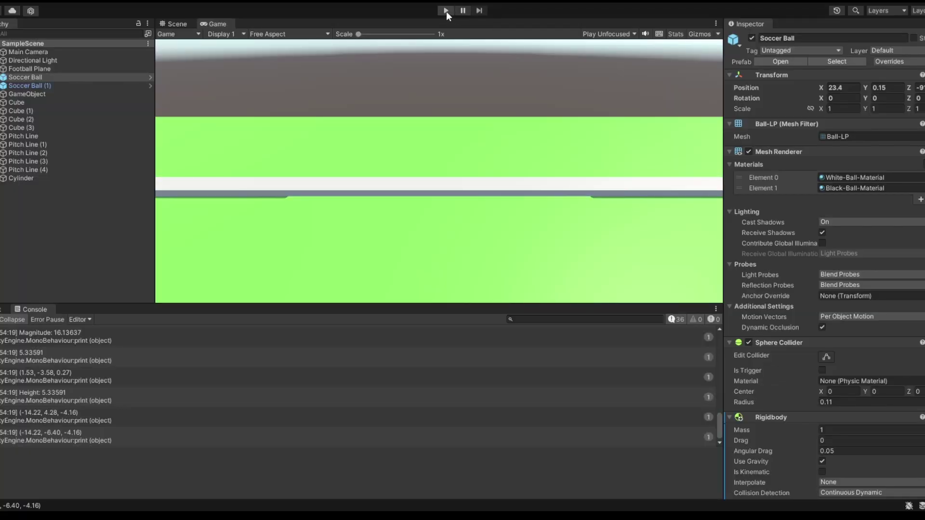
Step: Run and stop four test kicks, watching the balls' white trails across the pitch
{"action": "left_click", "coordinate": [446, 11]}
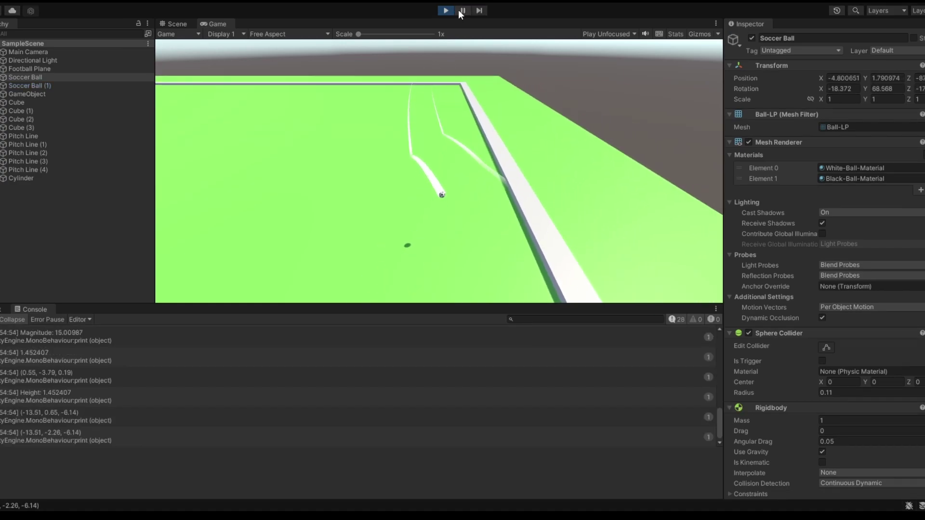
{"action": "left_click", "coordinate": [446, 10]}
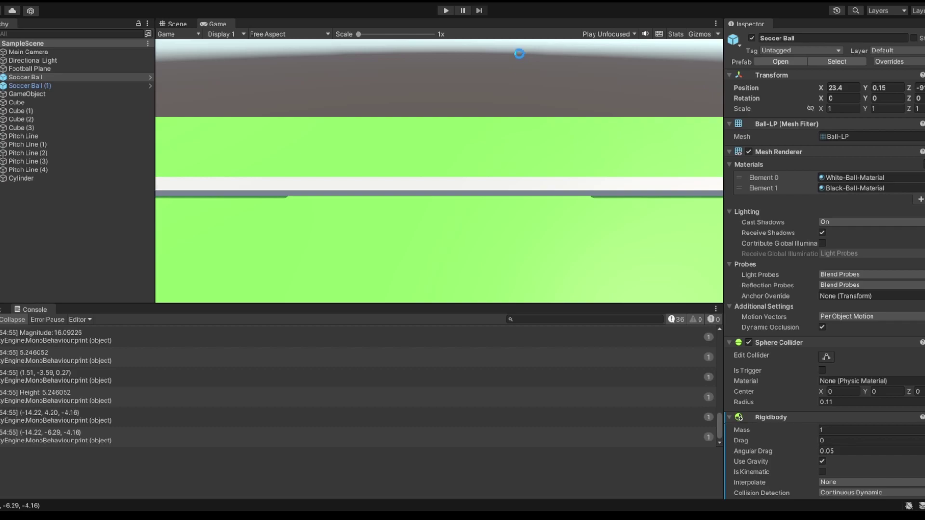
{"action": "left_click", "coordinate": [452, 12]}
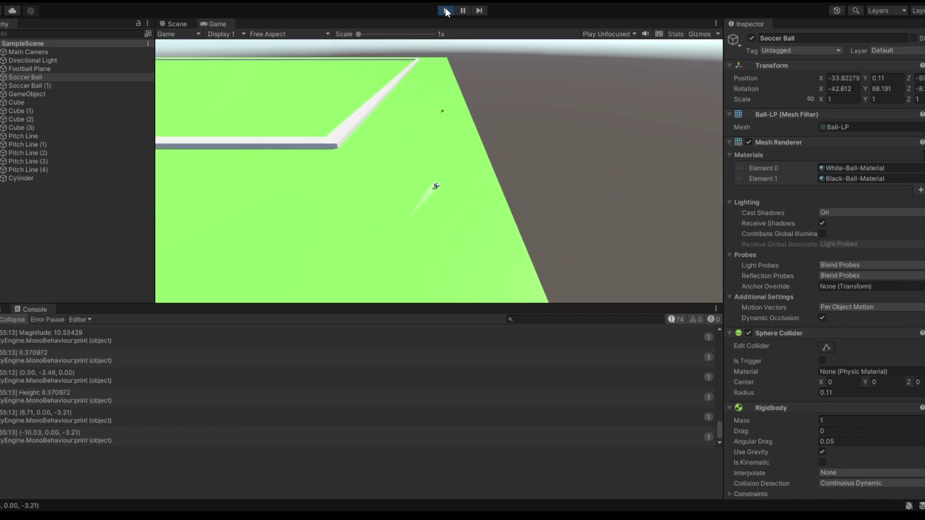
{"action": "key", "text": "ctrl+p"}
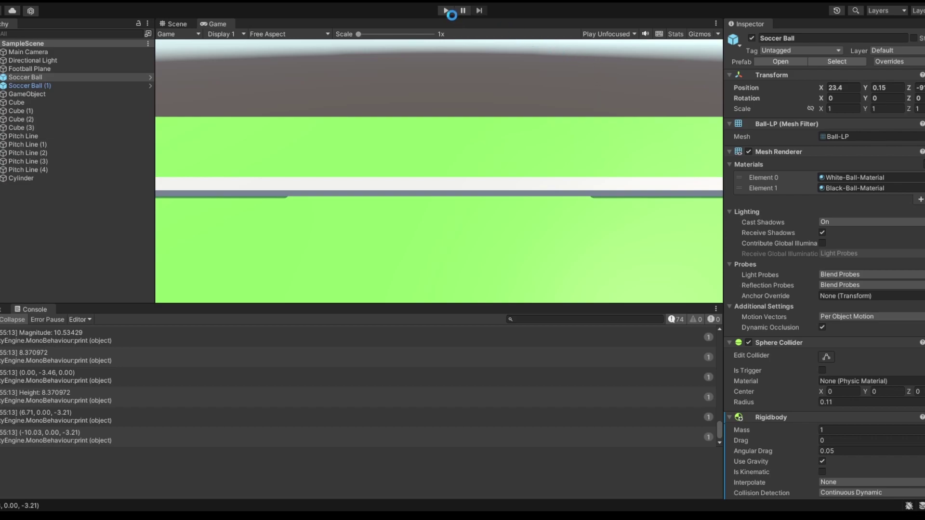
{"action": "left_click", "coordinate": [446, 11]}
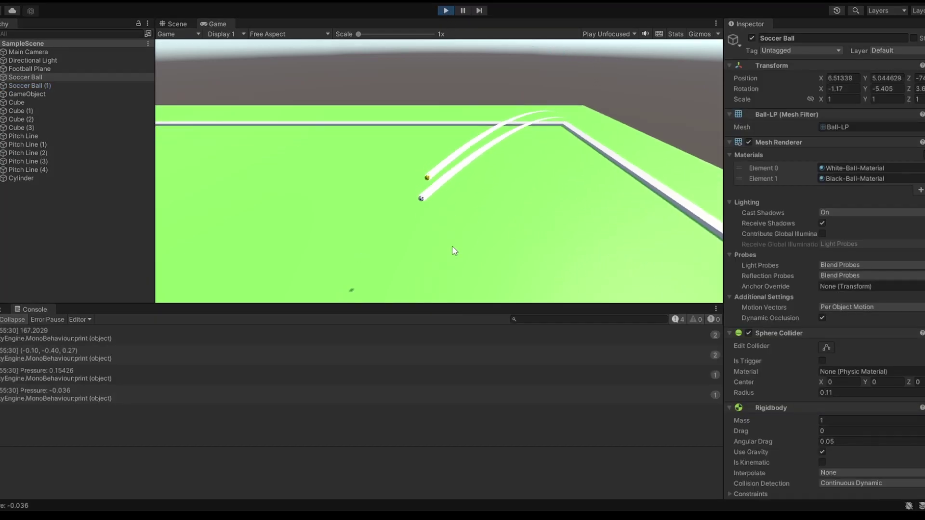
{"action": "left_click", "coordinate": [446, 10]}
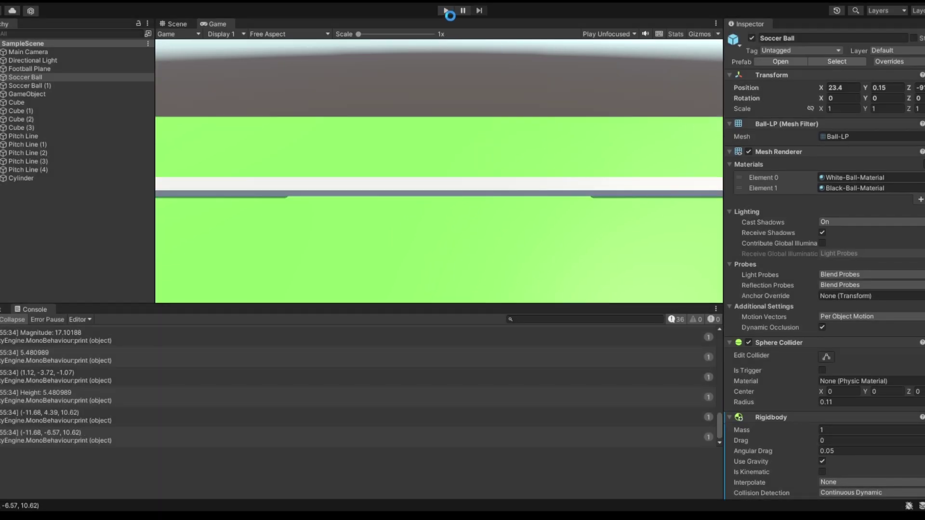
{"action": "left_click", "coordinate": [446, 10]}
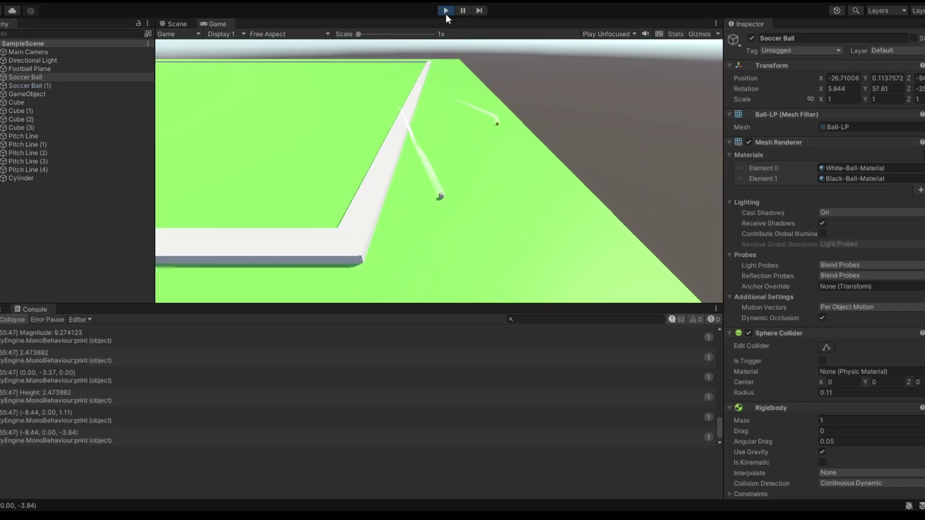
{"action": "left_click", "coordinate": [446, 13]}
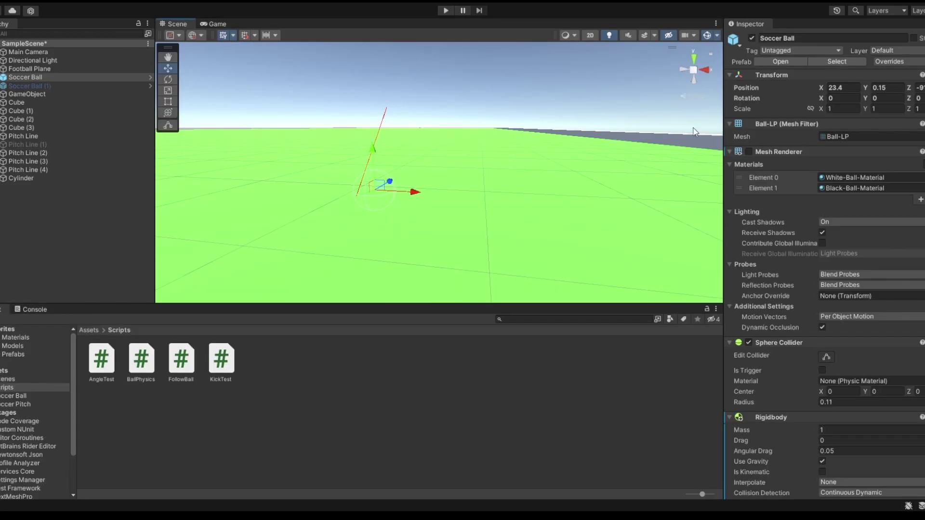
Step: Review the Ball Physics and Kick Test components, then frame the ball and its red kick line in the Scene view
{"action": "scroll", "coordinate": [872, 385], "scroll_direction": "down", "scroll_amount": 5}
{"action": "scroll", "coordinate": [873, 386], "scroll_direction": "down", "scroll_amount": 10}
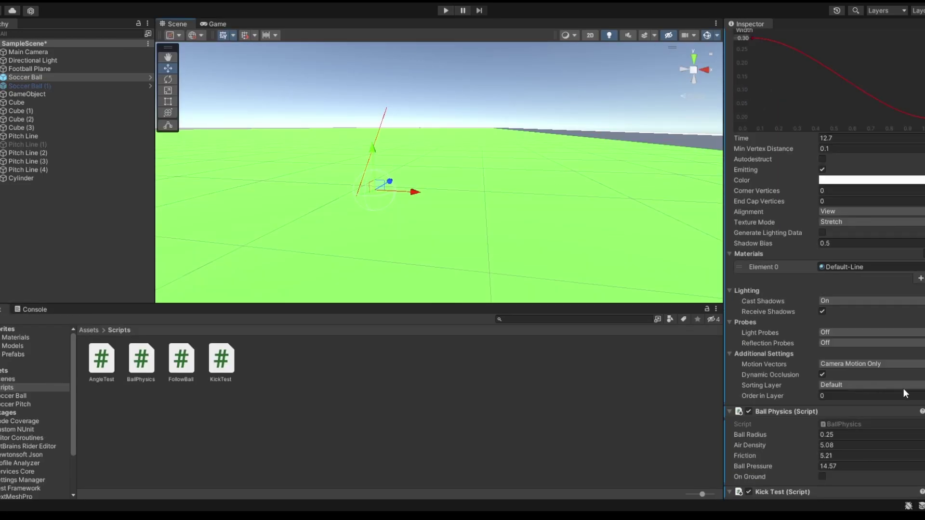
{"action": "scroll", "coordinate": [458, 134], "scroll_direction": "up", "scroll_amount": 5}
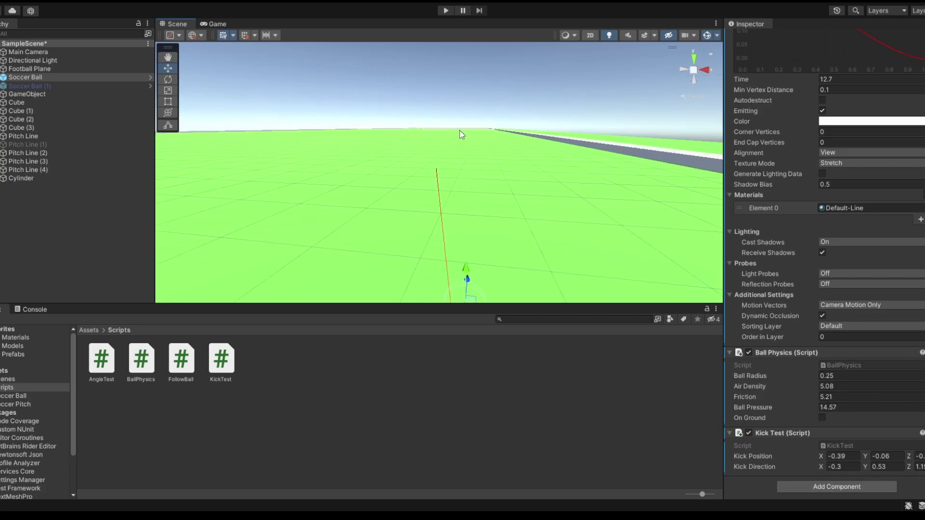
{"action": "middle_click_drag", "start_coordinate": [460, 135], "coordinate": [482, 201]}
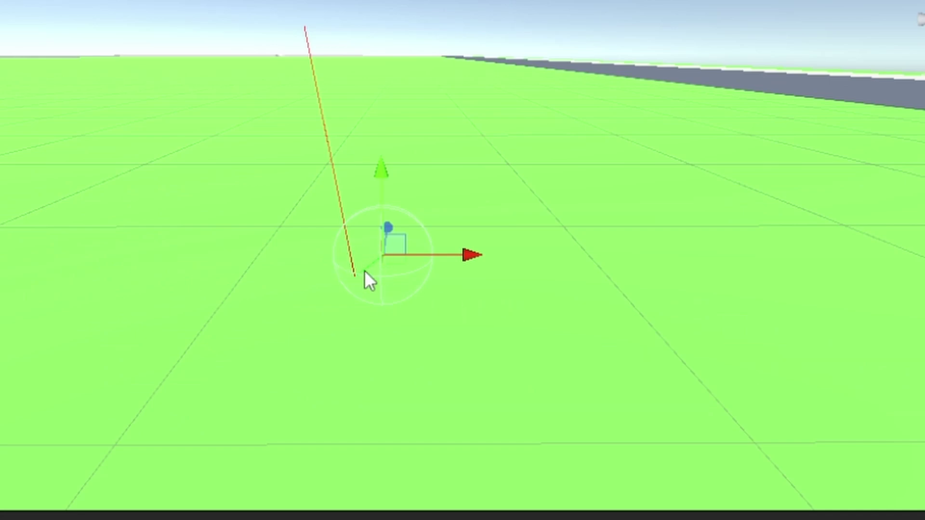
{"action": "right_click_drag", "start_coordinate": [373, 264], "coordinate": [339, 265]}
{"action": "middle_click_drag", "start_coordinate": [265, 270], "coordinate": [390, 296]}
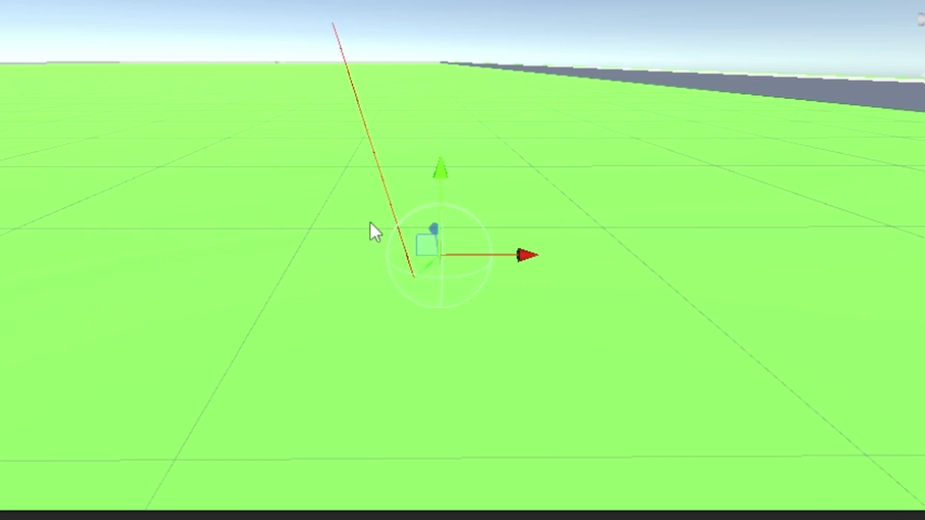
{"action": "right_click_drag", "start_coordinate": [336, 70], "coordinate": [440, 252]}
{"action": "middle_click_drag", "start_coordinate": [440, 252], "coordinate": [342, 315]}
{"action": "middle_click_drag", "start_coordinate": [301, 253], "coordinate": [347, 360]}
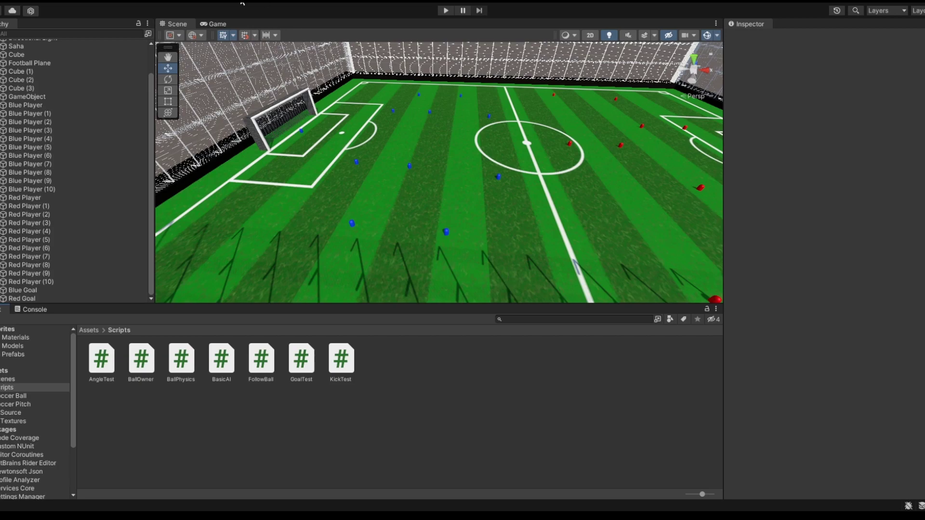
Step: Run the match in the Game view with Play Maximized enabled
{"action": "left_click", "coordinate": [217, 24]}
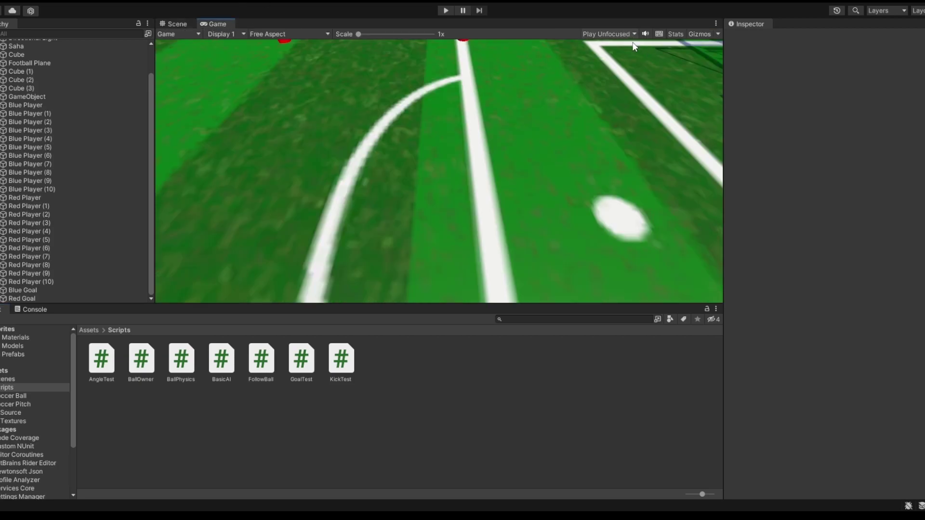
{"action": "left_click", "coordinate": [446, 10]}
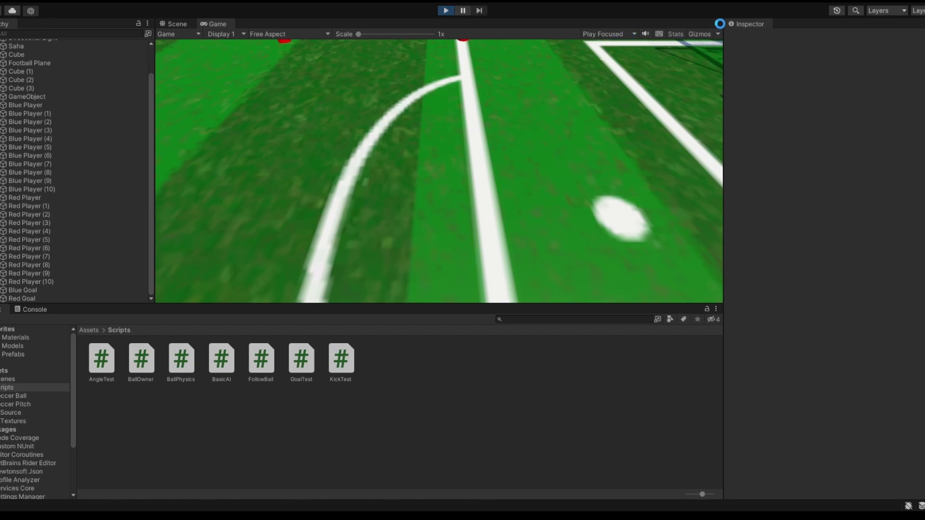
{"action": "left_click", "coordinate": [622, 34]}
{"action": "left_click", "coordinate": [619, 62]}
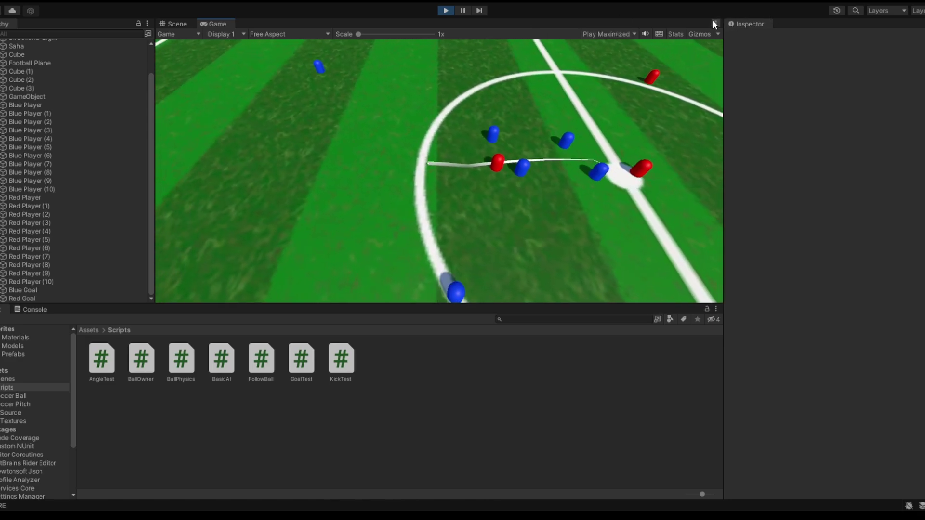
{"action": "key", "text": "shift+space"}
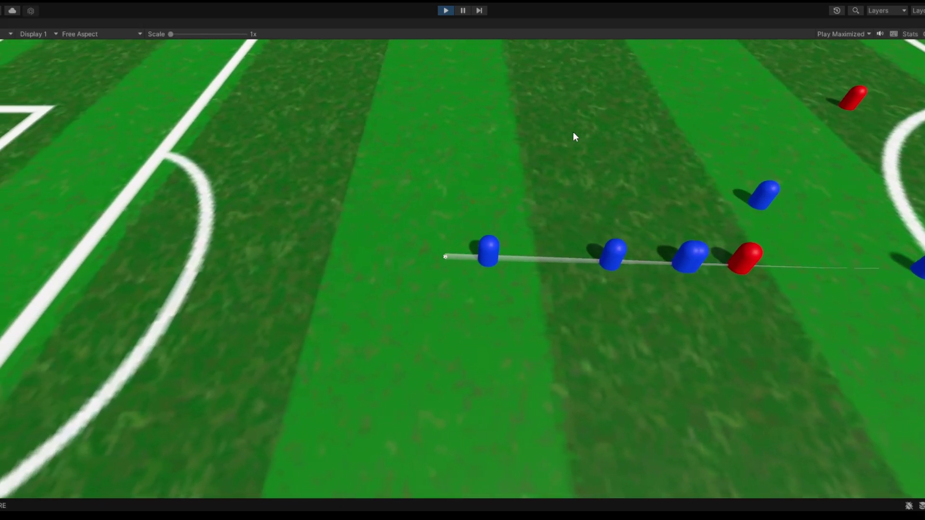